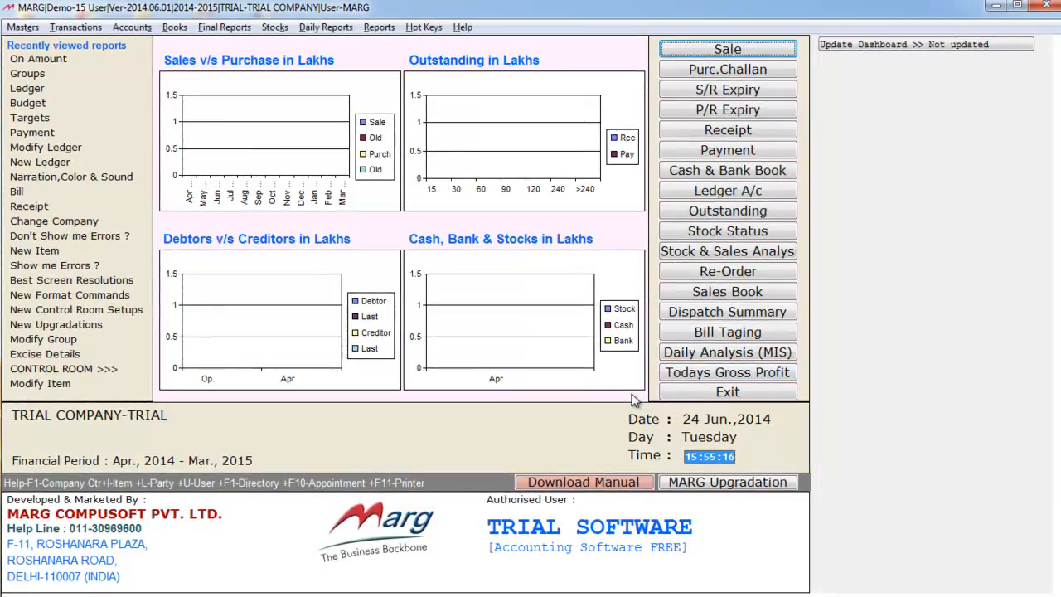
Step: Bring up the list of Frequent Vouchers types among the accounting functions
key(alt+a)
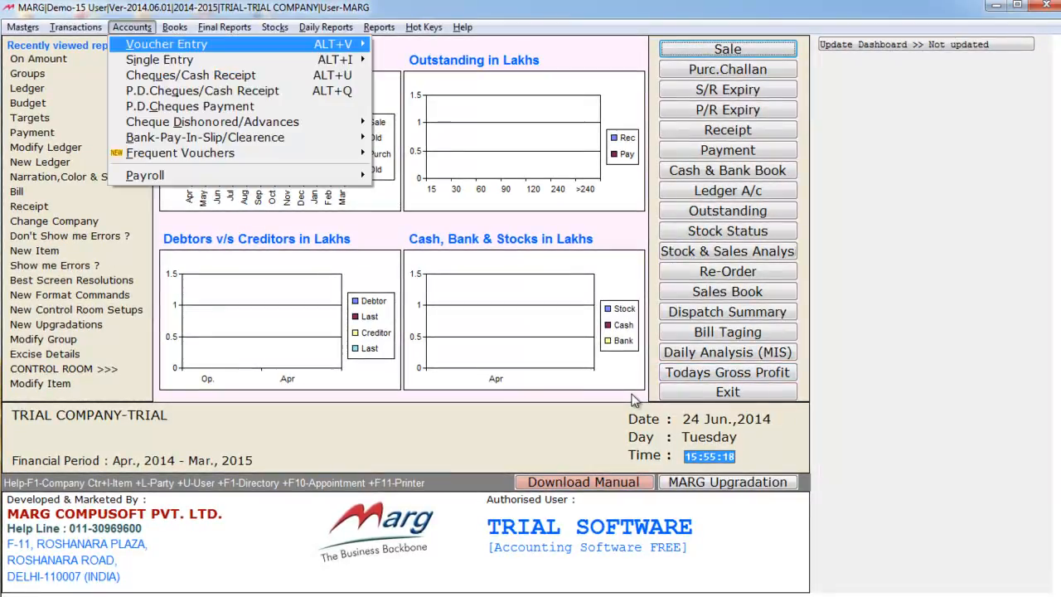
key(Down)
key(Down)
key(Down)
key(Down)
key(Down)
key(Down)
key(Down)
key(Down)
key(Down)
key(Up)
key(Up)
key(Right)
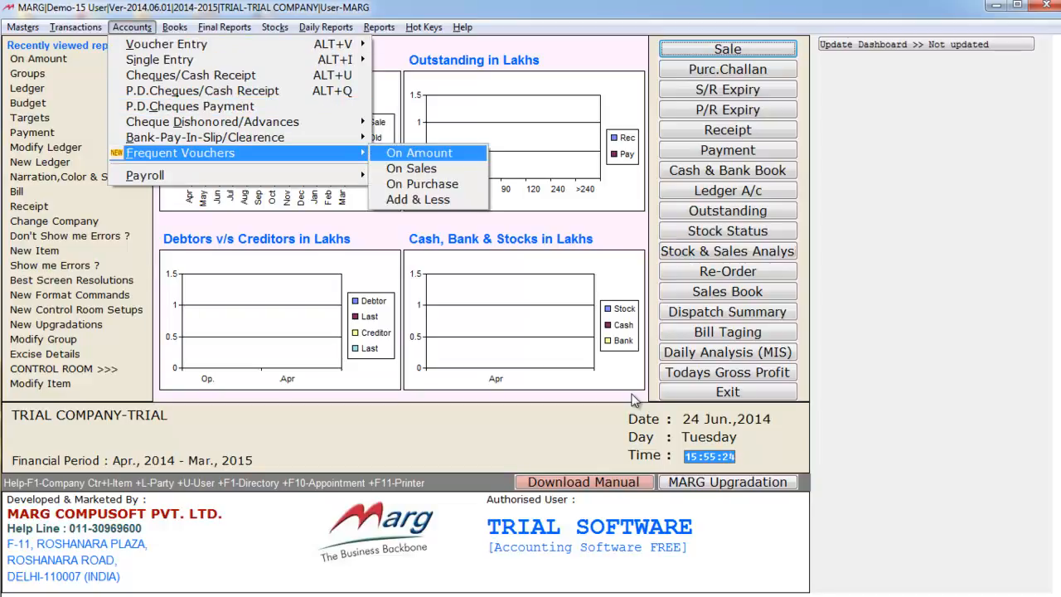
Step: Examine the available frequent voucher types: On Amount, On Sales, On Purchase and Add & Less
key(Down)
key(Down)
key(Down)
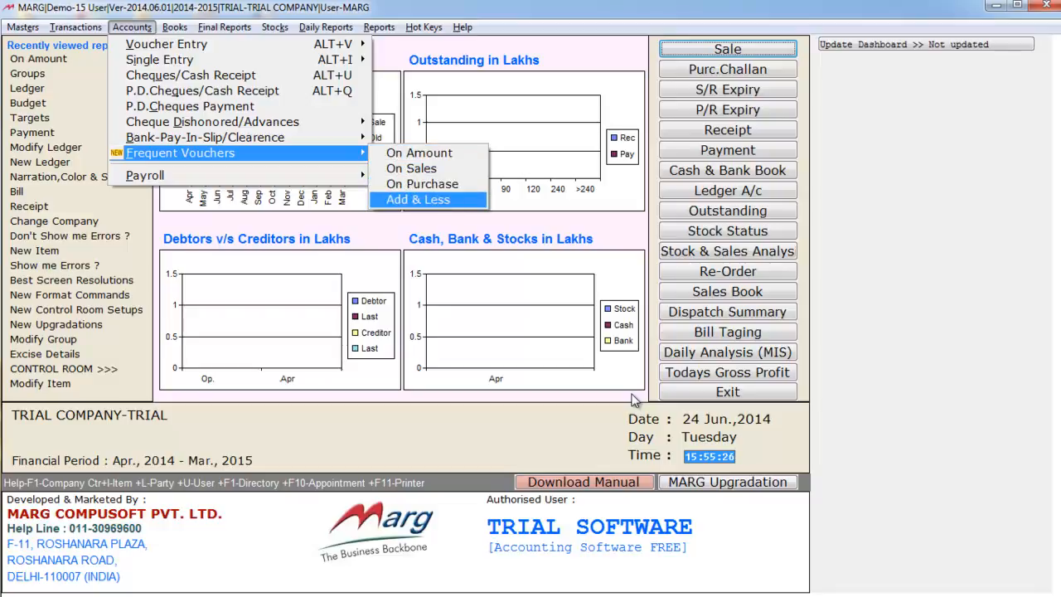
key(Up)
key(Up)
key(Up)
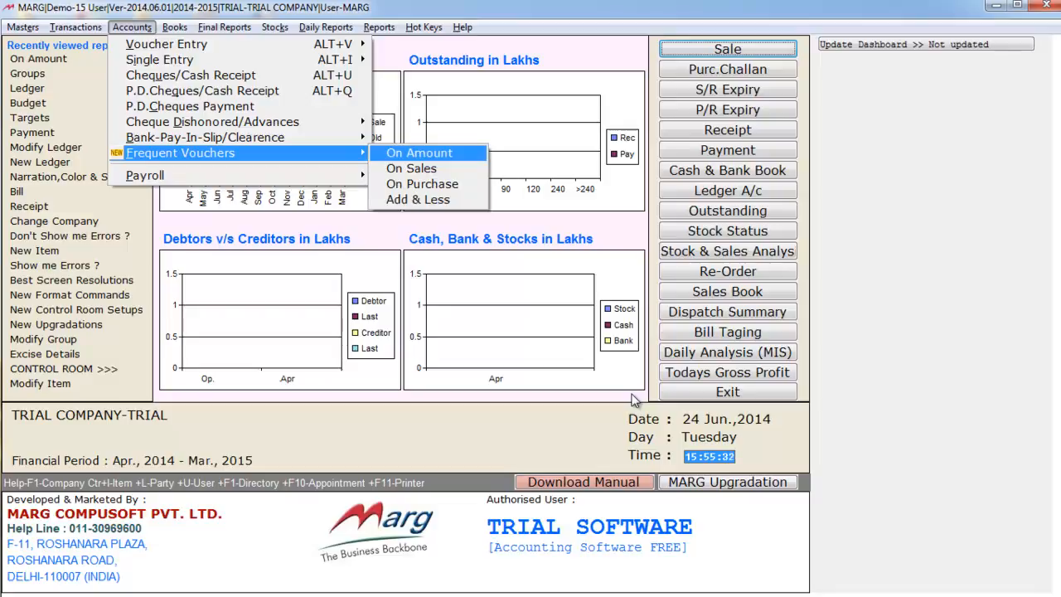
key(Down)
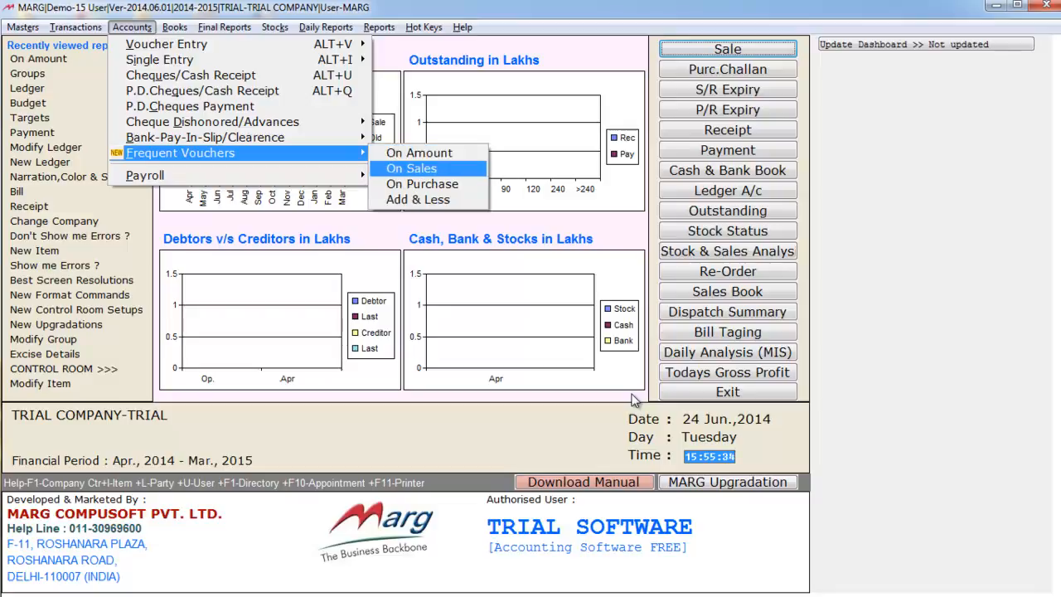
key(Down)
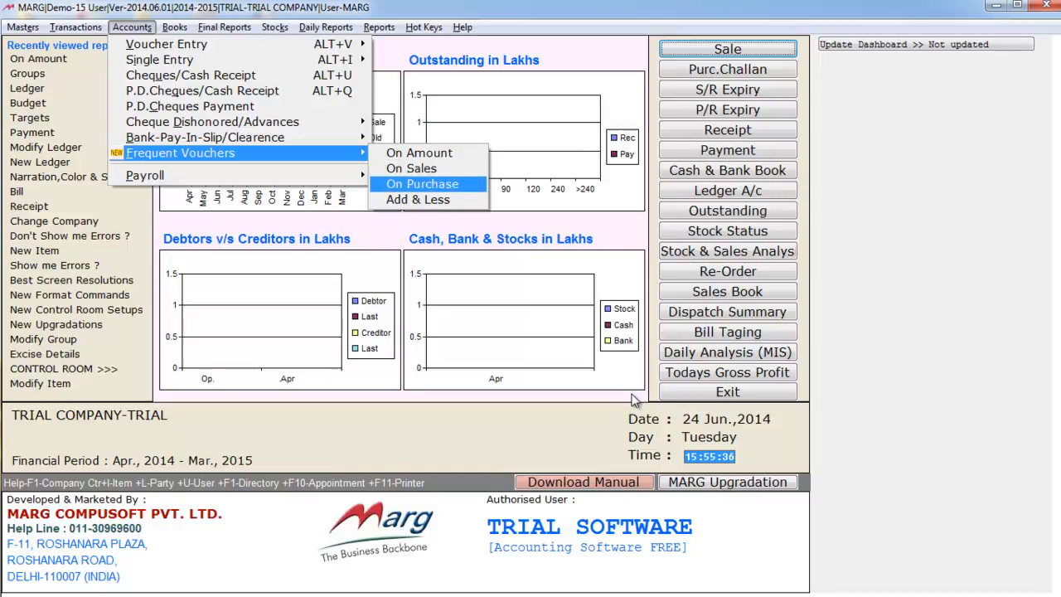
key(Down)
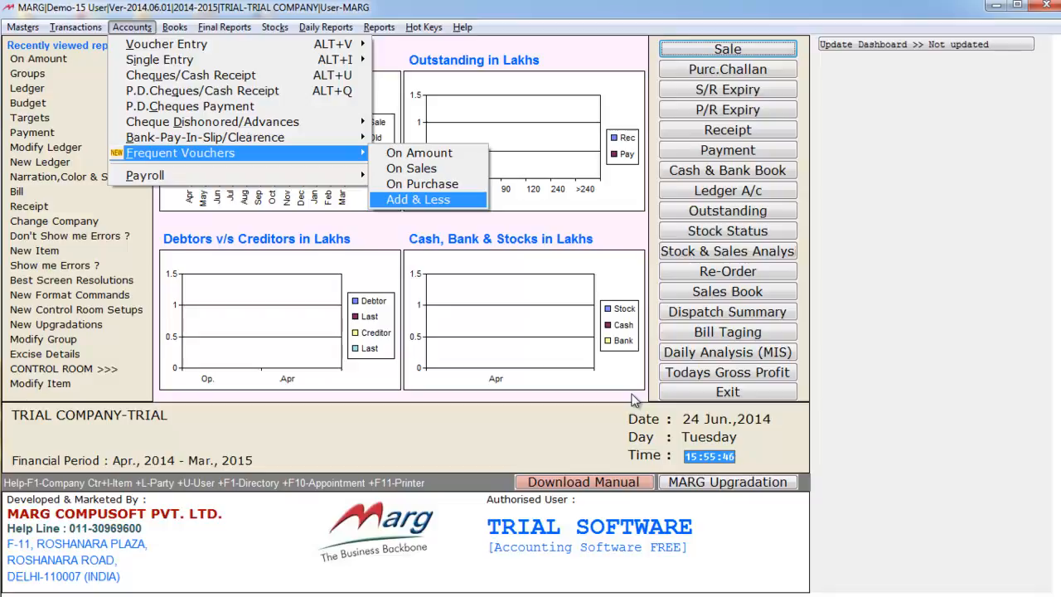
key(Up)
key(Up)
key(Up)
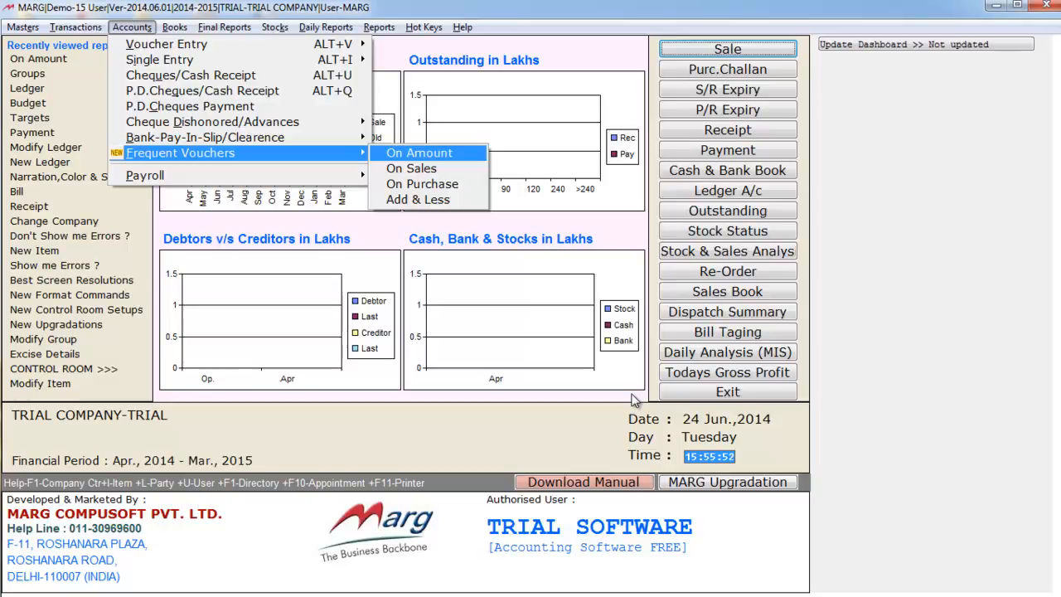
Step: Start an On Amount frequent voucher for the TEA EXPENSES ledger with CASH, keeping TEA EXPENSES as Dr
key(Return)
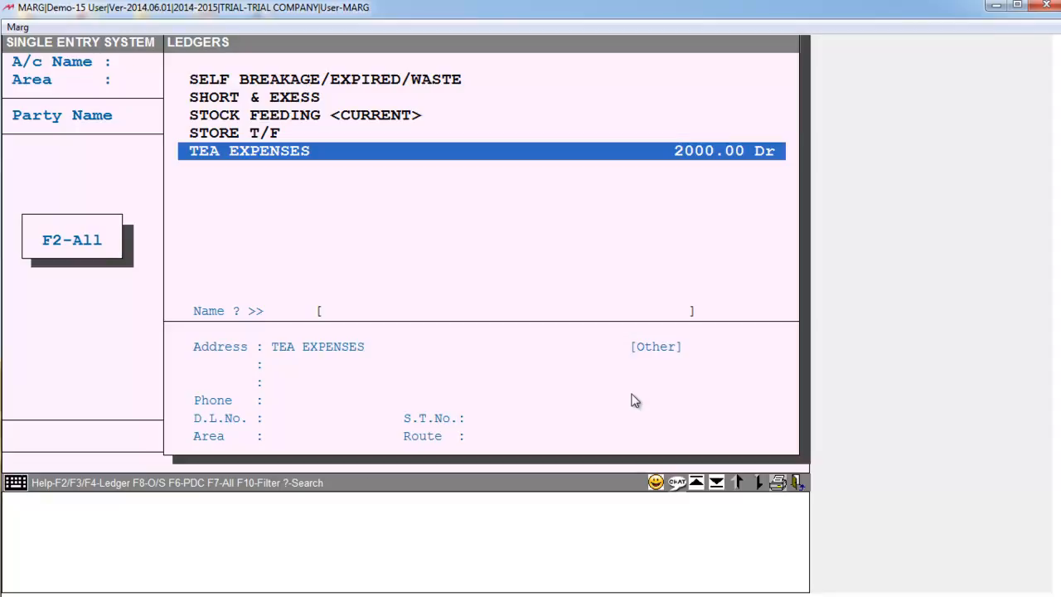
key(Return)
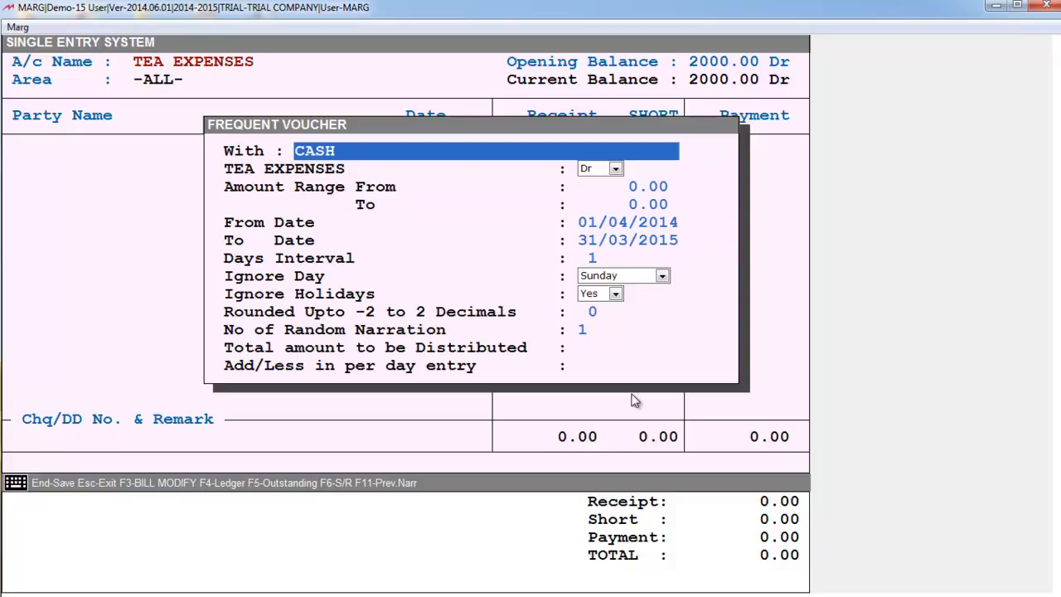
key(Return)
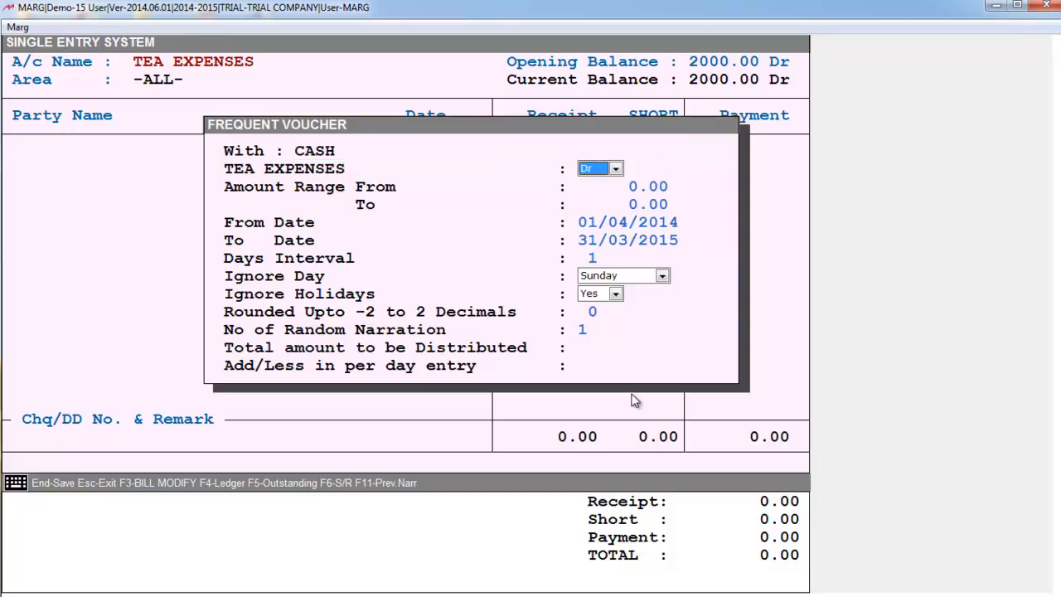
key(Return)
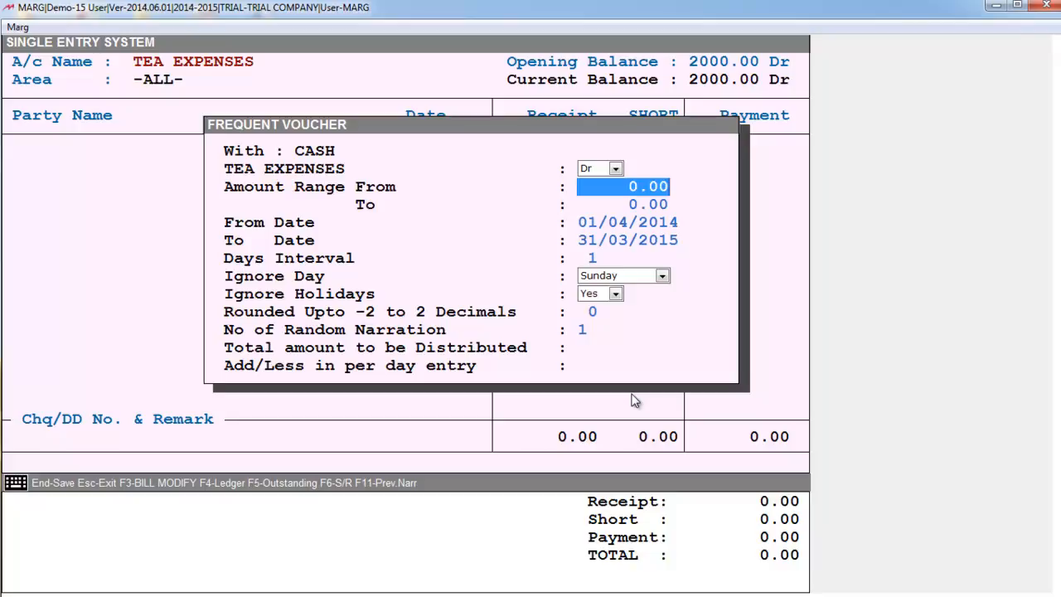
Step: Set the frequent voucher's amount range from 100 to 300
text(0100)
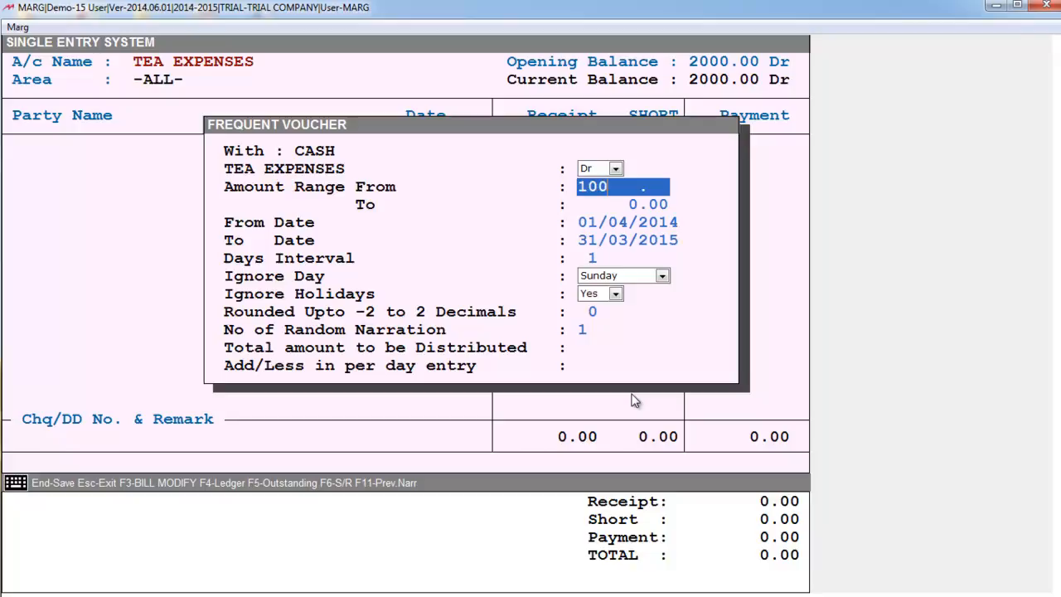
key(Return)
text(300)
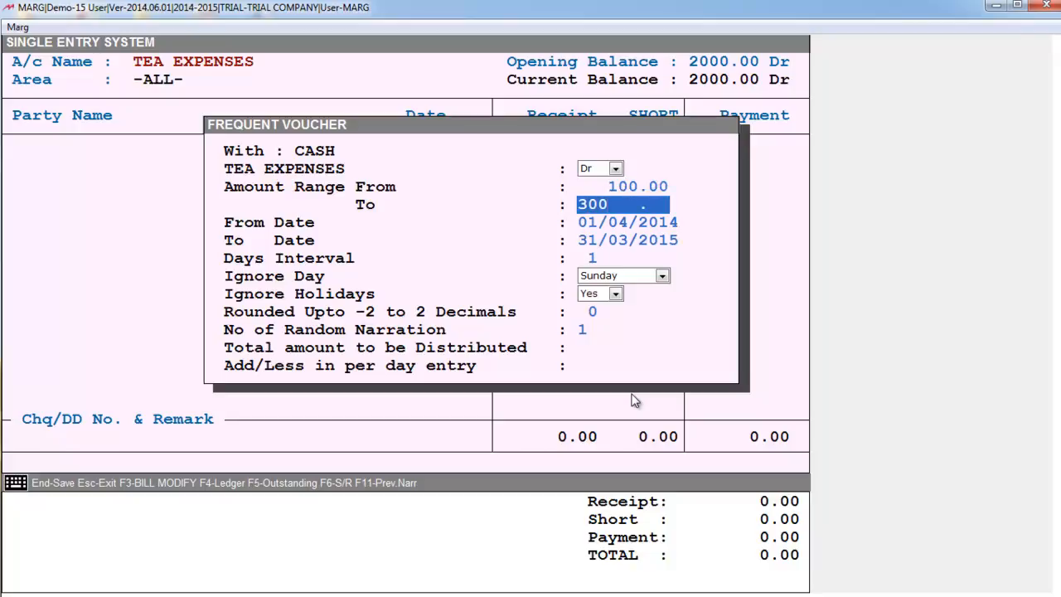
key(Return)
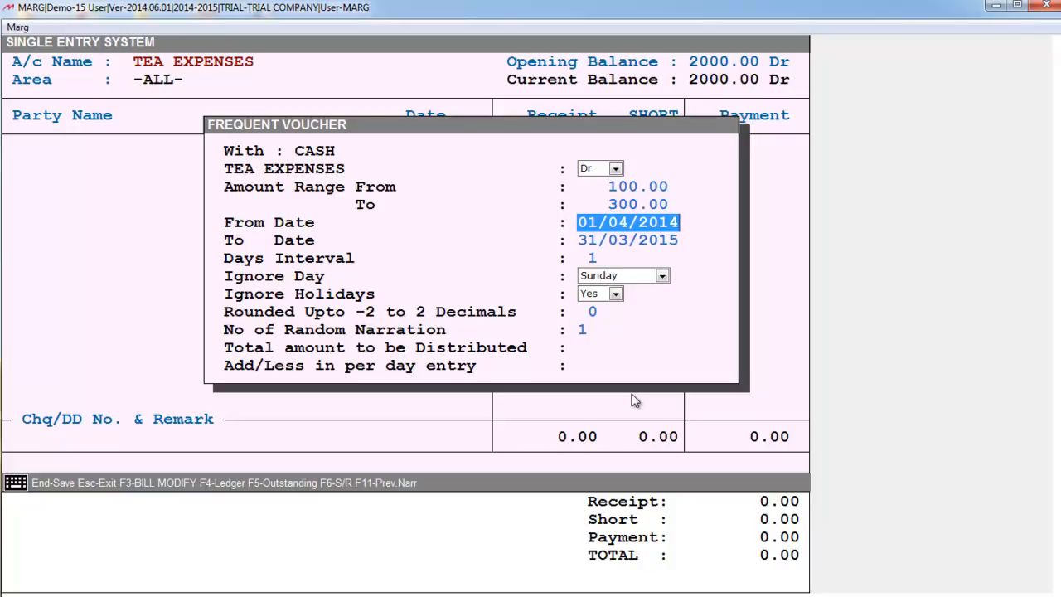
Step: Accept dates 01/04/2014 to 31/03/2015, a 1-day interval, Sunday and holidays ignored, and rounding to 0 decimals
key(Return)
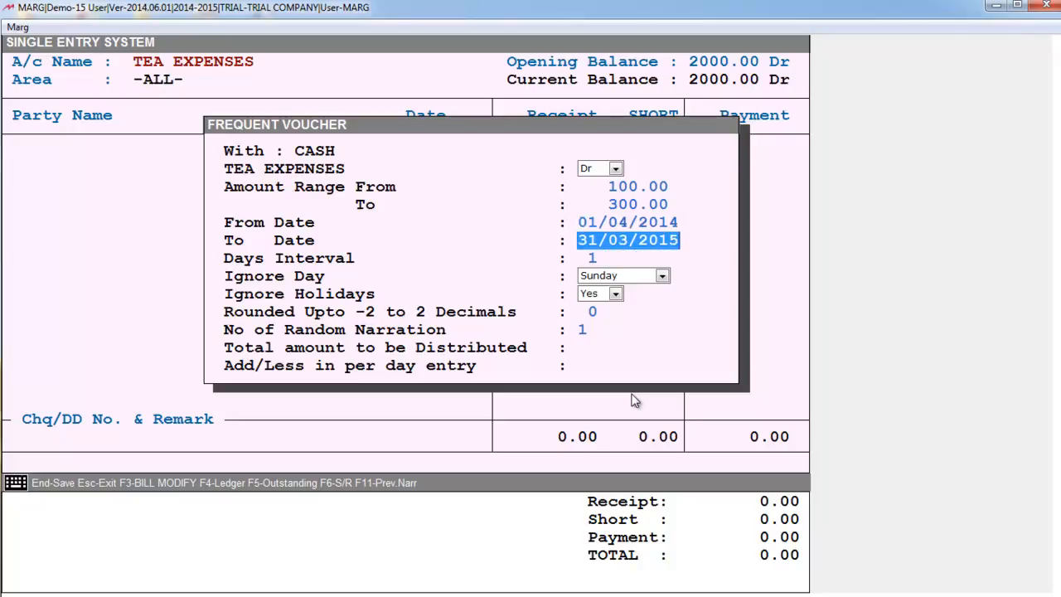
key(Return)
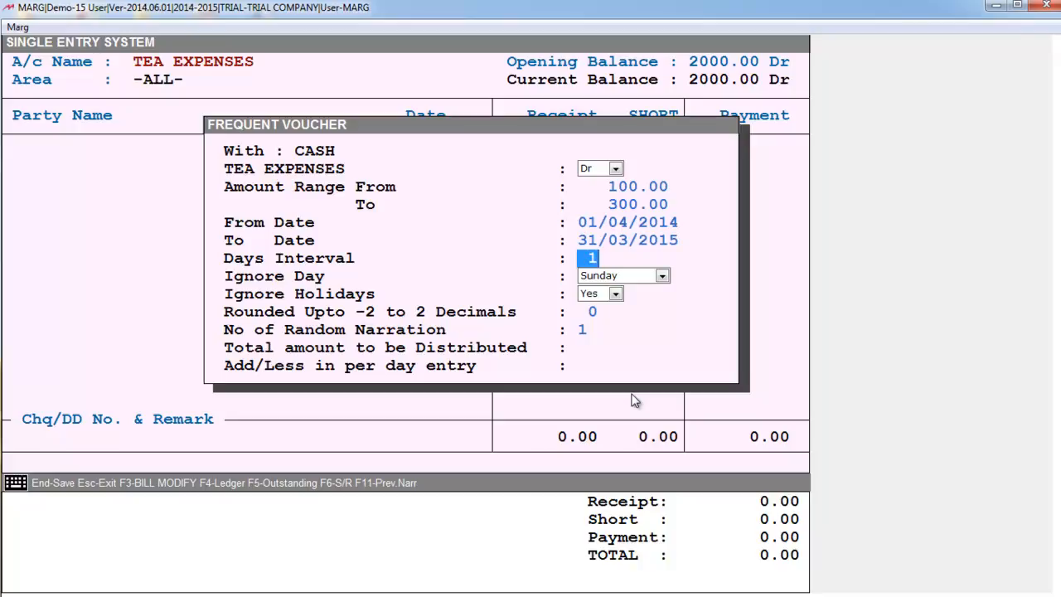
key(Return)
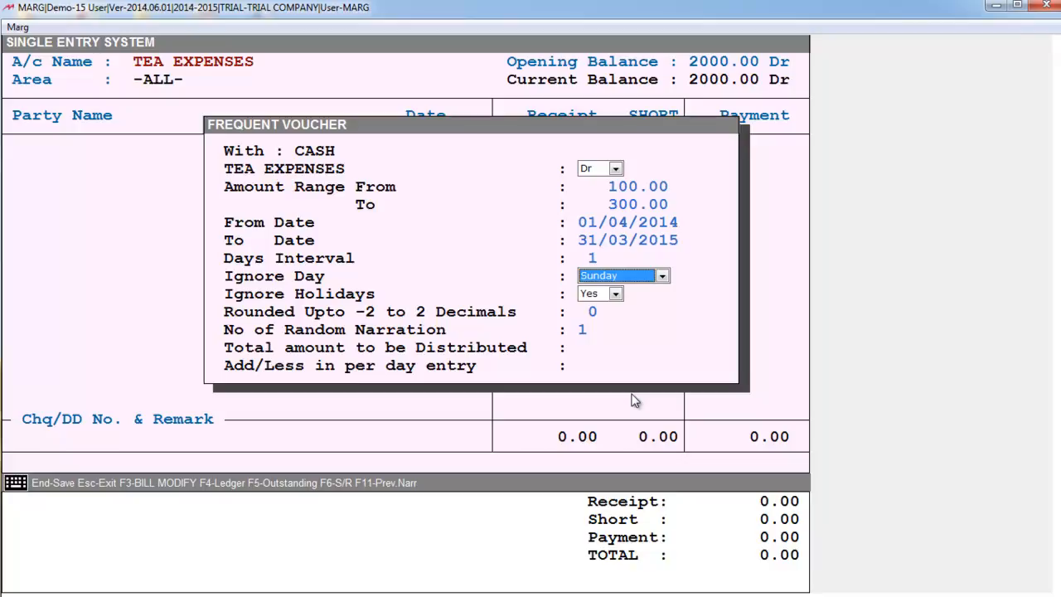
key(Return)
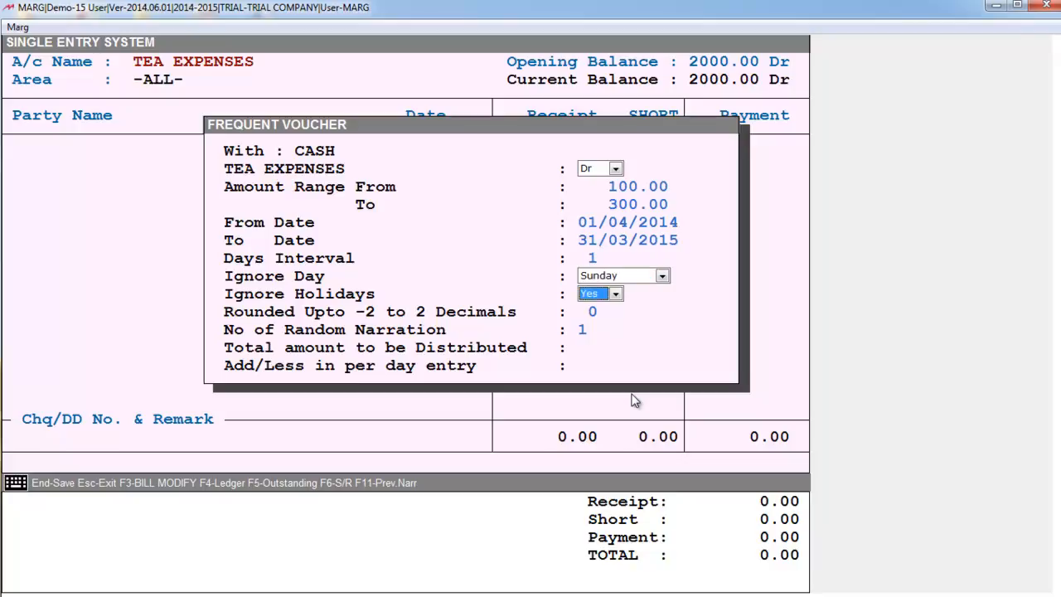
key(Return)
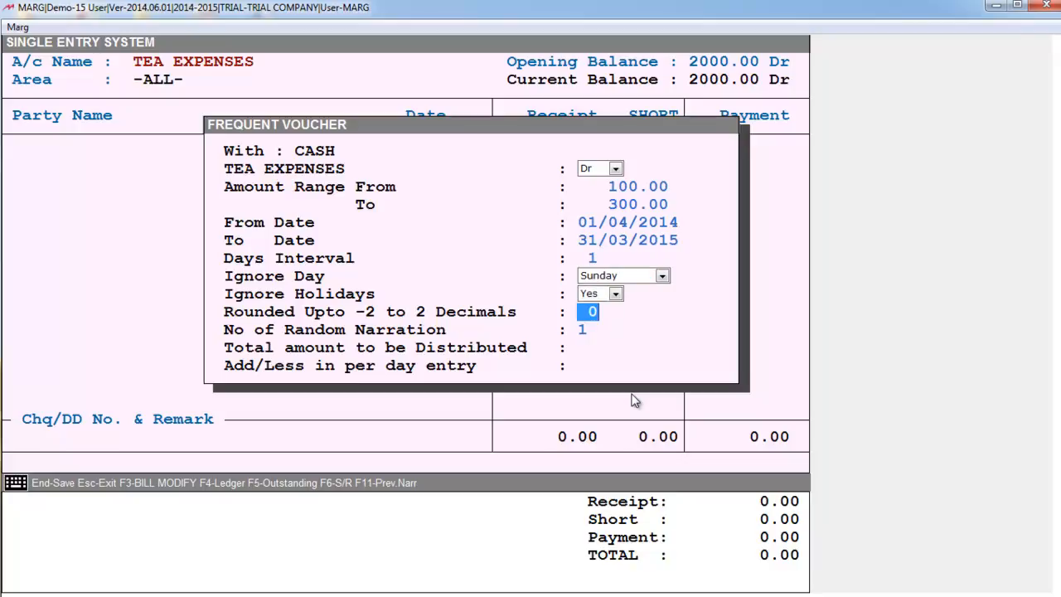
key(Return)
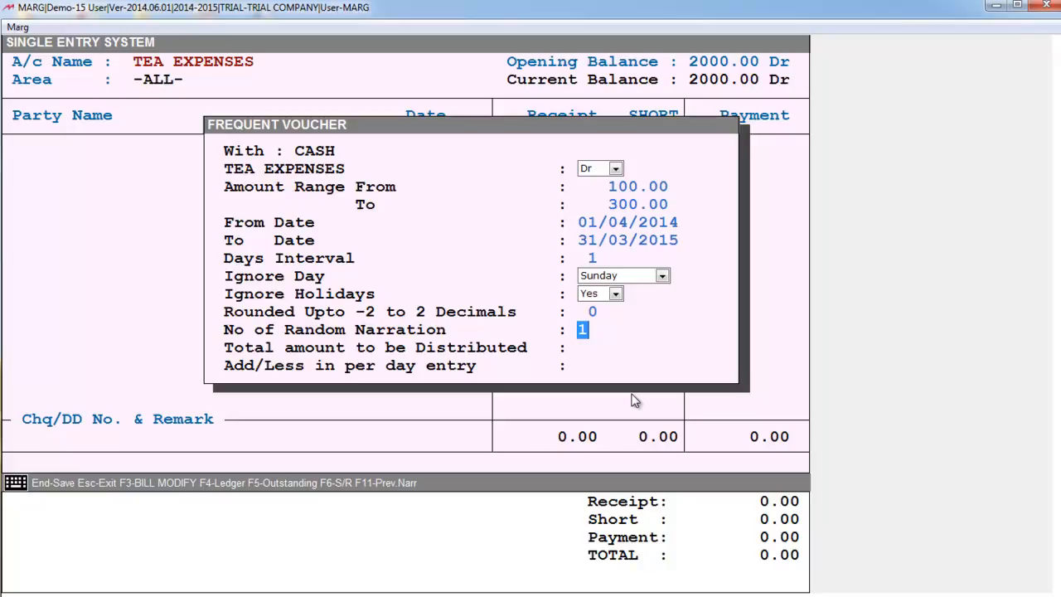
Step: Set 3 random narrations and a total of 60000 to distribute, accepting the -6.00 adjustment per day entry
text(3)
key(Return)
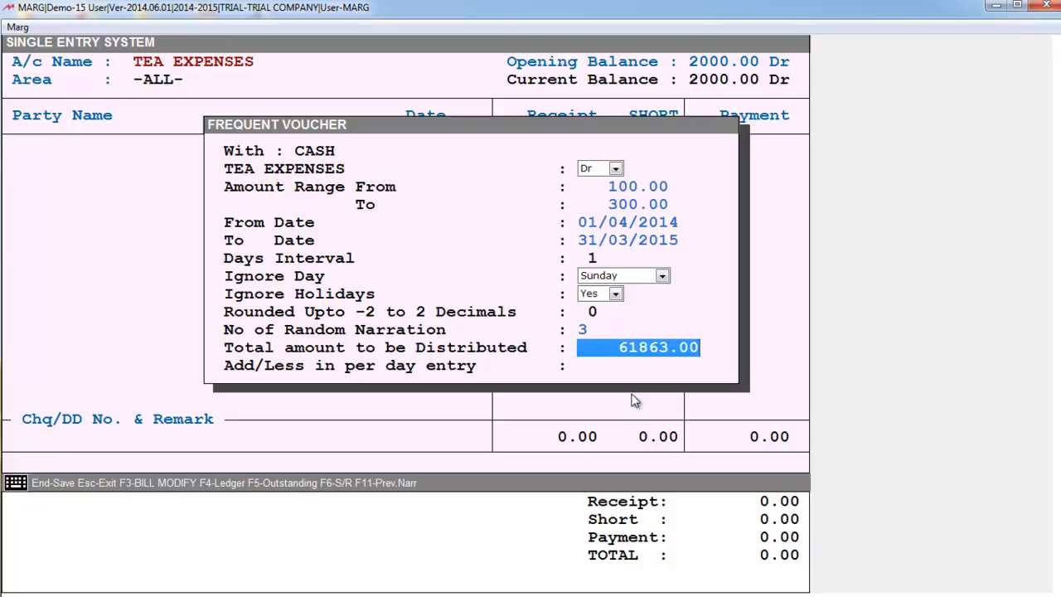
text(60000)
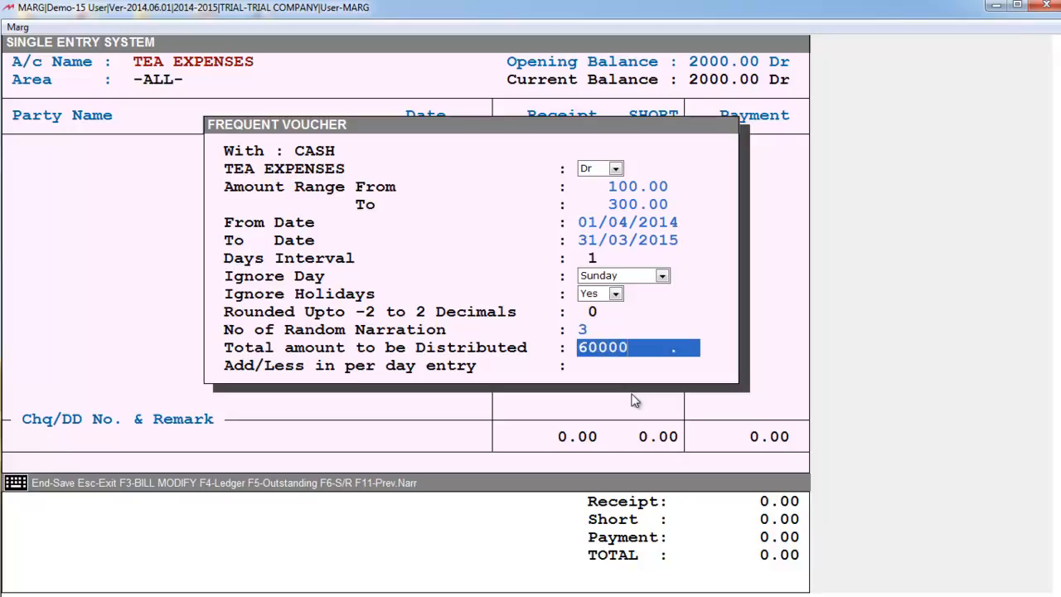
key(Return)
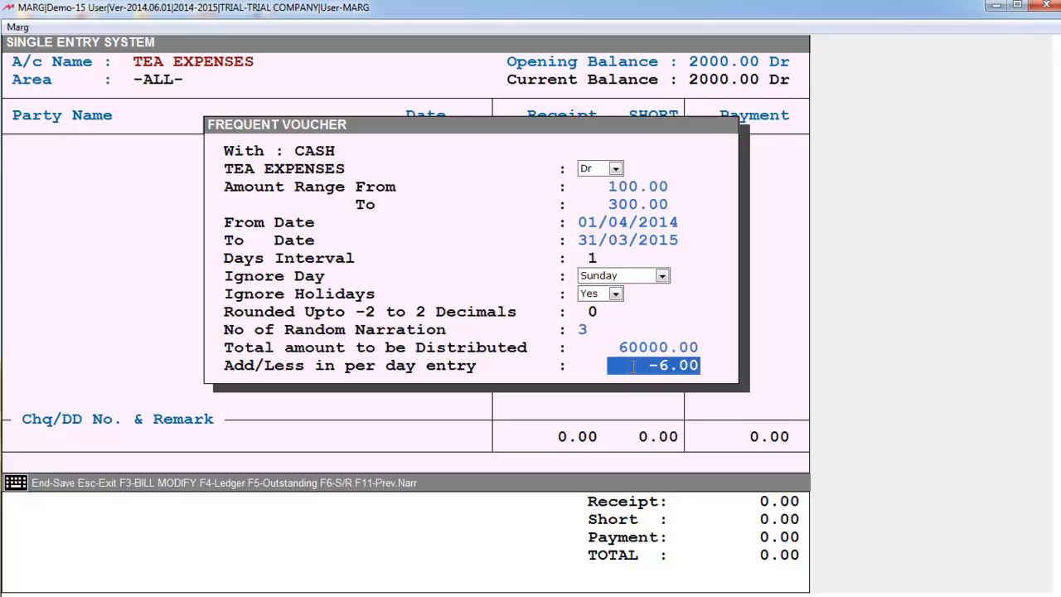
key(Return)
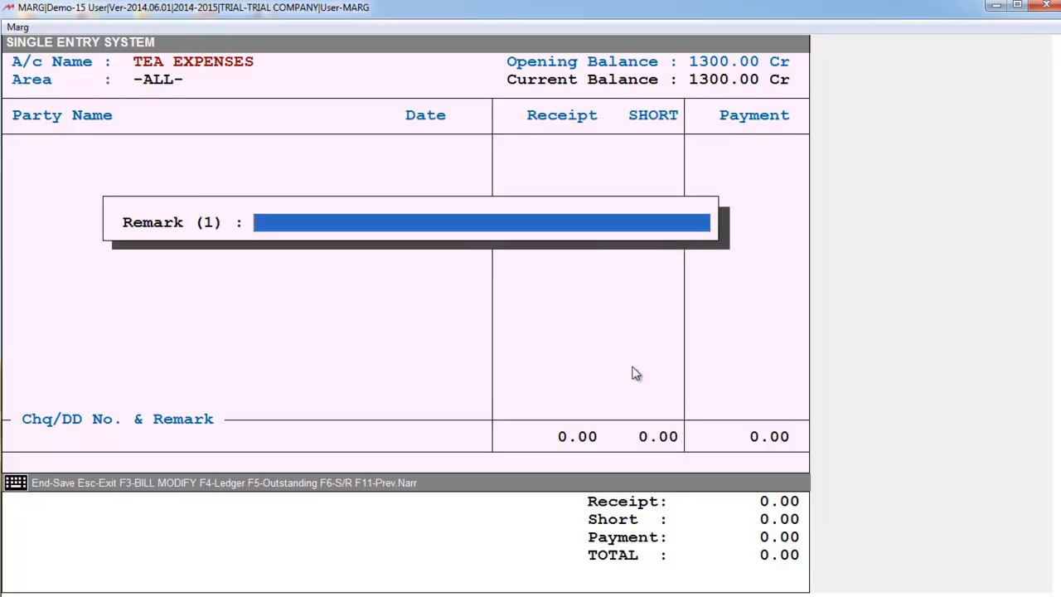
Step: Enter "BEING CASH PAID FOR TEA EXPENSE" as the first remark
text(BEING CASH)
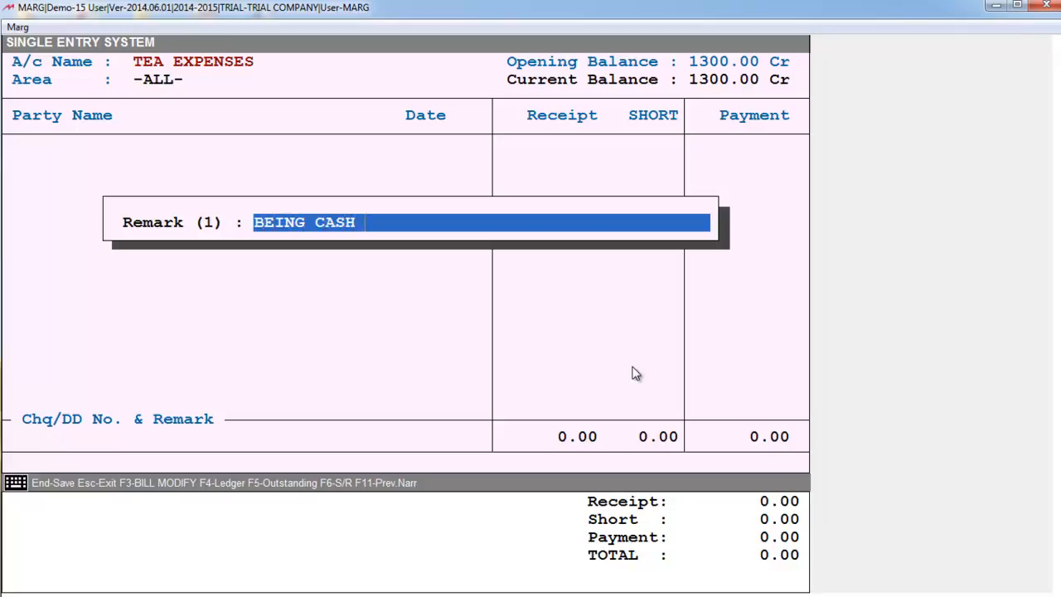
text( PAID FOR)
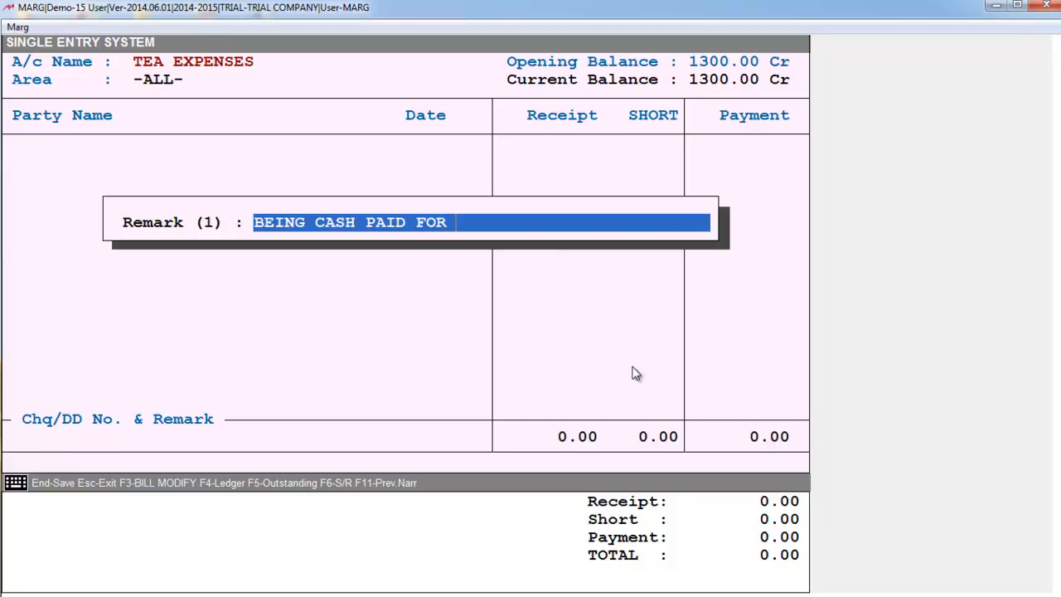
text( TEA EXPENSE)
key(Return)
Step: Enter "CASH PAID FRO TEA FOR STAFF" as the second remark and "CASH PAID" as the third
text(CAS)
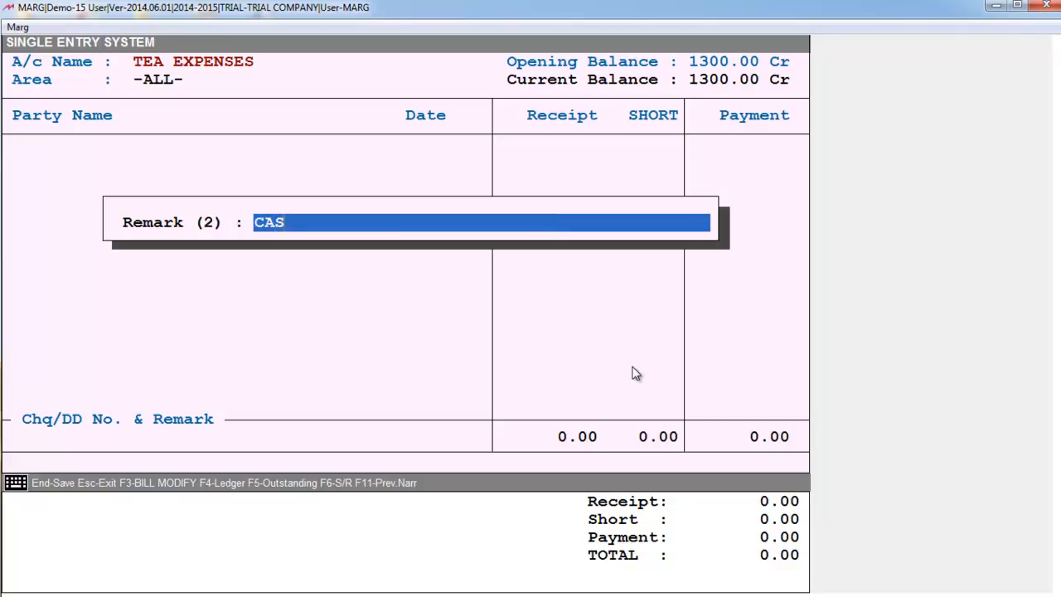
text(H PAID FRO T)
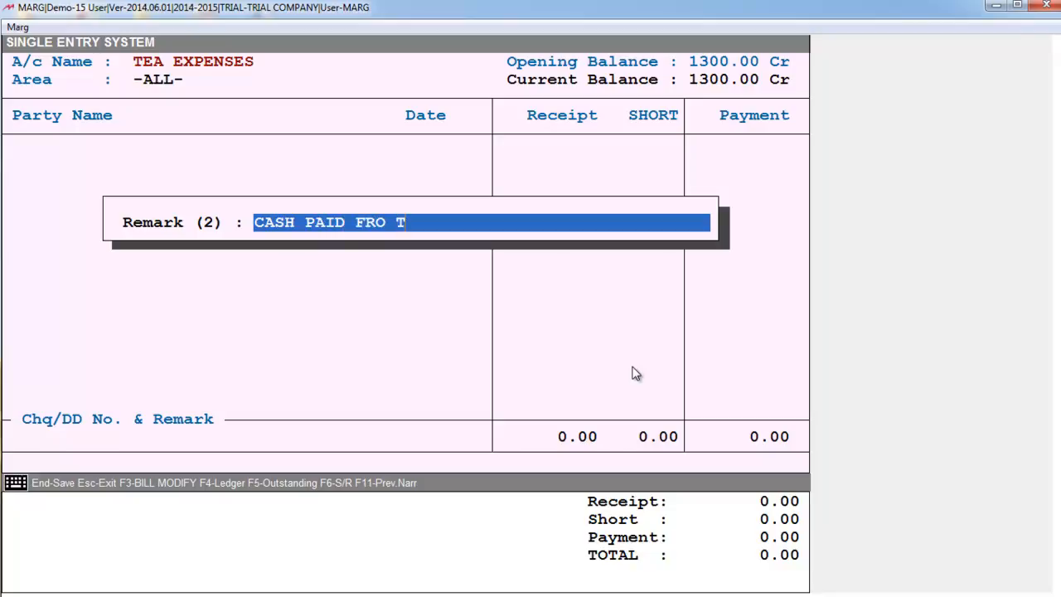
text(EA FOR STAFF)
key(Return)
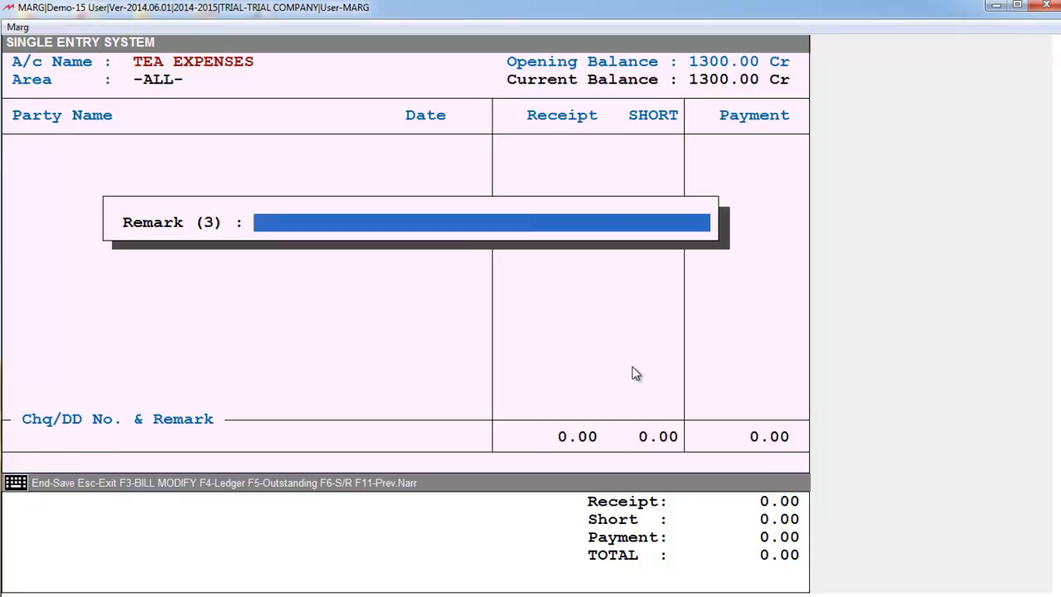
text(CASH PAID)
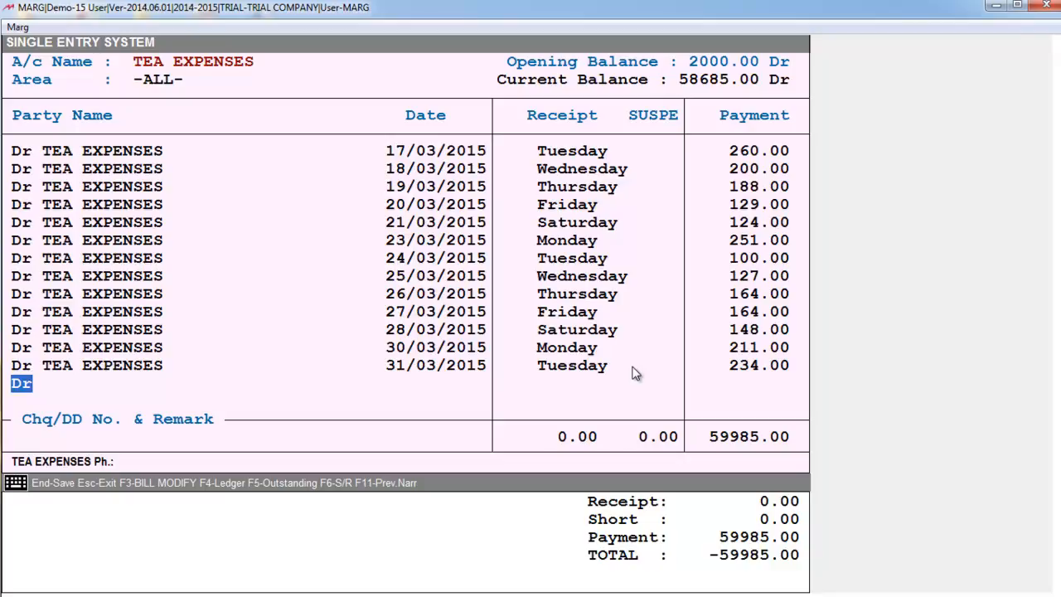
Step: Save the generated TEA EXPENSES vouchers and exit the single entry screen to the dashboard
key(End)
key(Return)
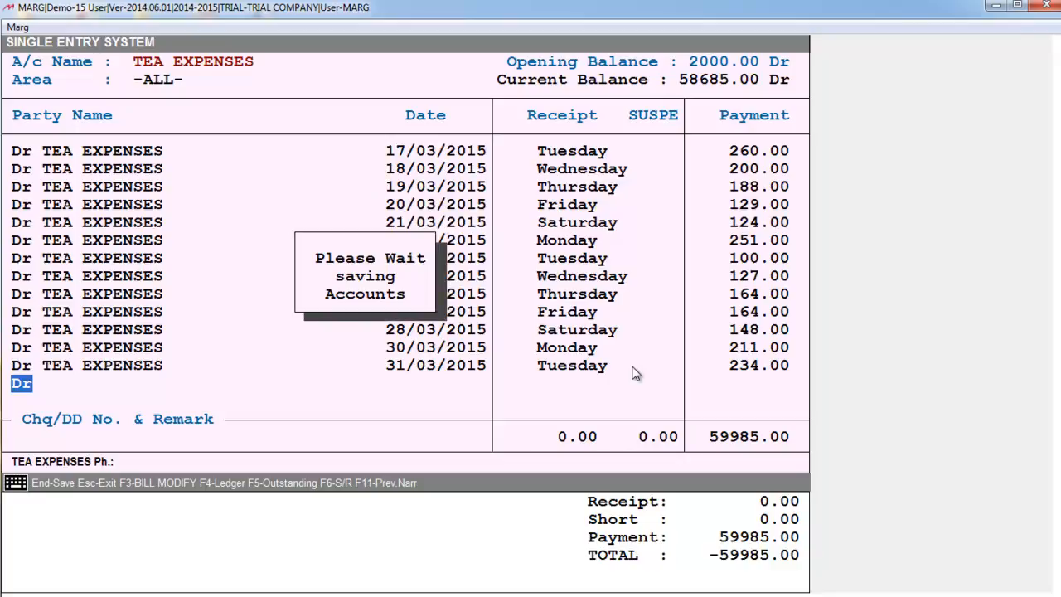
key(Return)
key(Escape)
key(y)
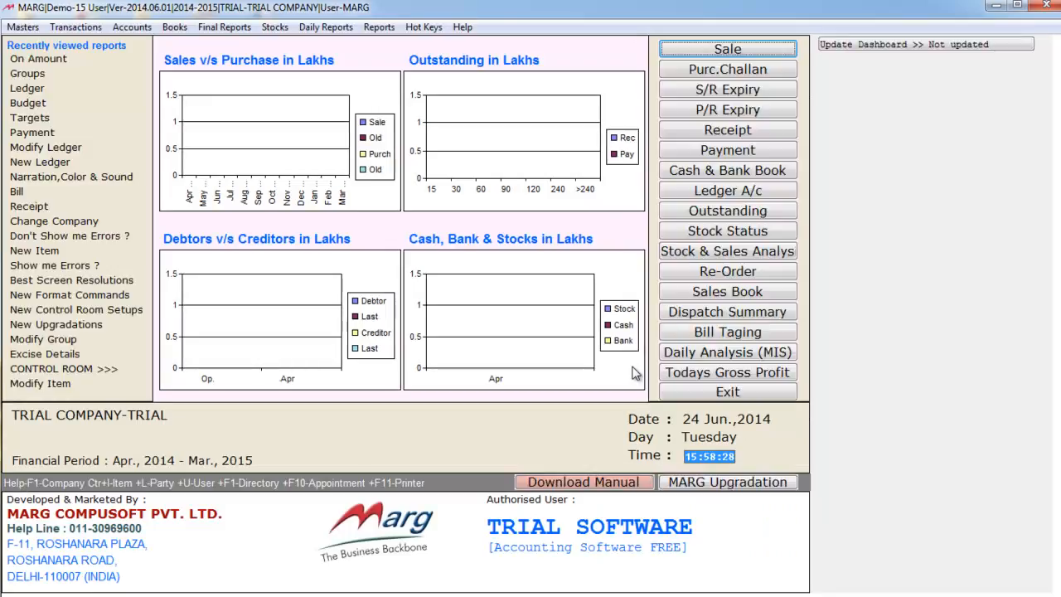
Step: Open the TEA EXPENSES ledger for the period 01/04/2014 to 31/03/2015
key(ctrl+l)
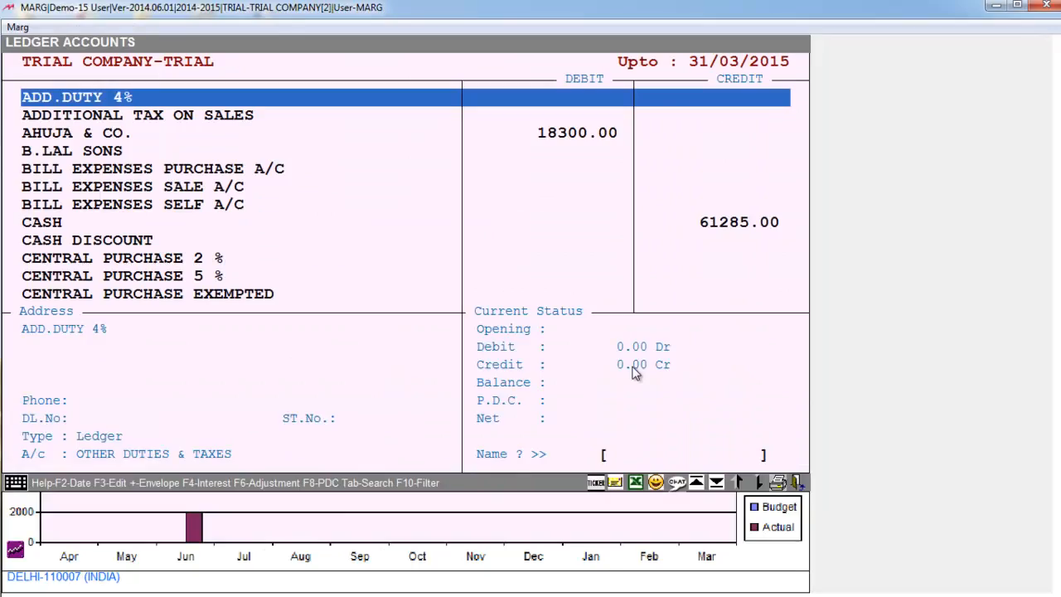
text(TEA)
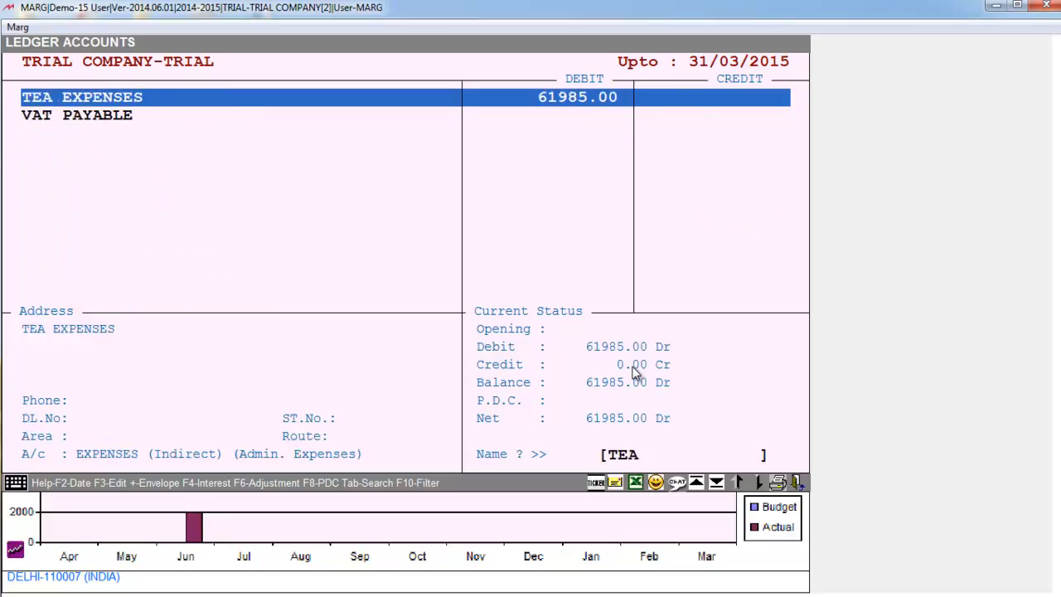
click(585, 124)
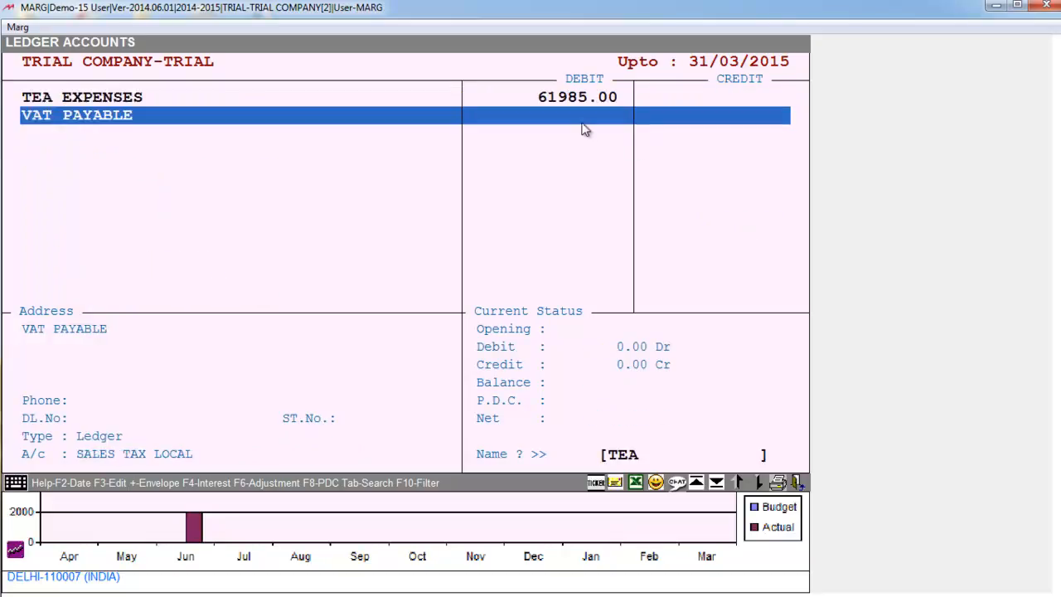
click(585, 94)
key(Return)
key(Return)
key(Return)
key(Return)
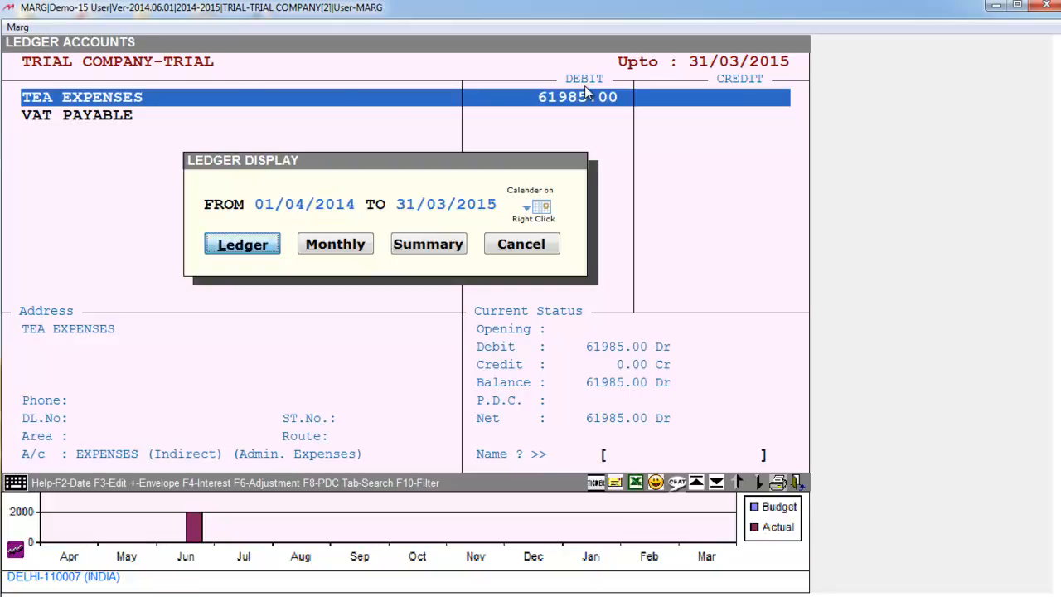
Step: Review the daily cash entries in the TEA EXPENSES ledger from April to June and return to the dashboard
key(Down)
key(Up)
key(Down)
key(Down)
key(Down)
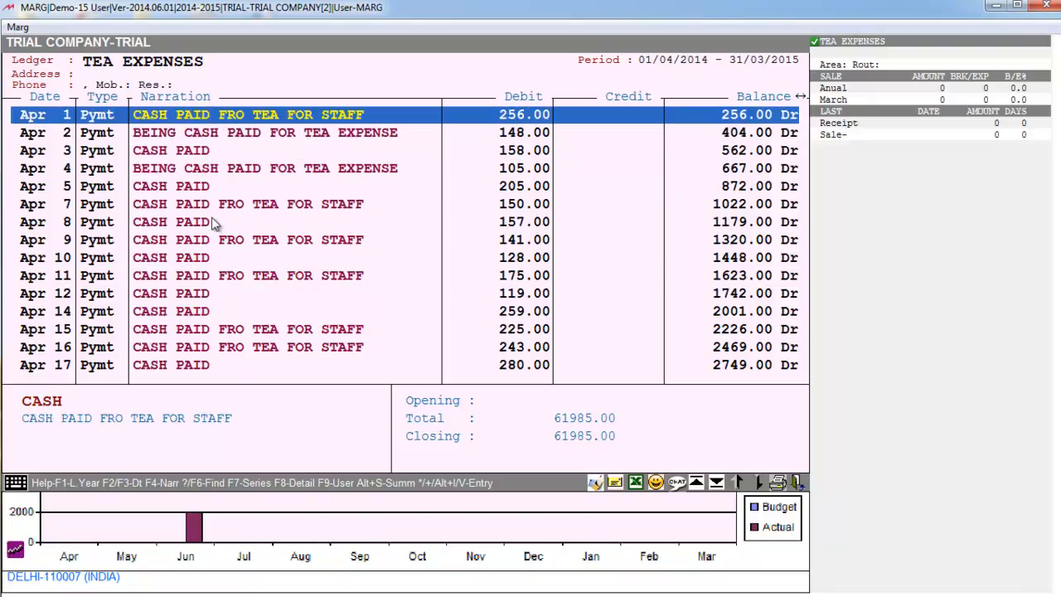
scroll(212, 223, down, 7)
scroll(212, 224, down, 20)
scroll(213, 223, down, 12)
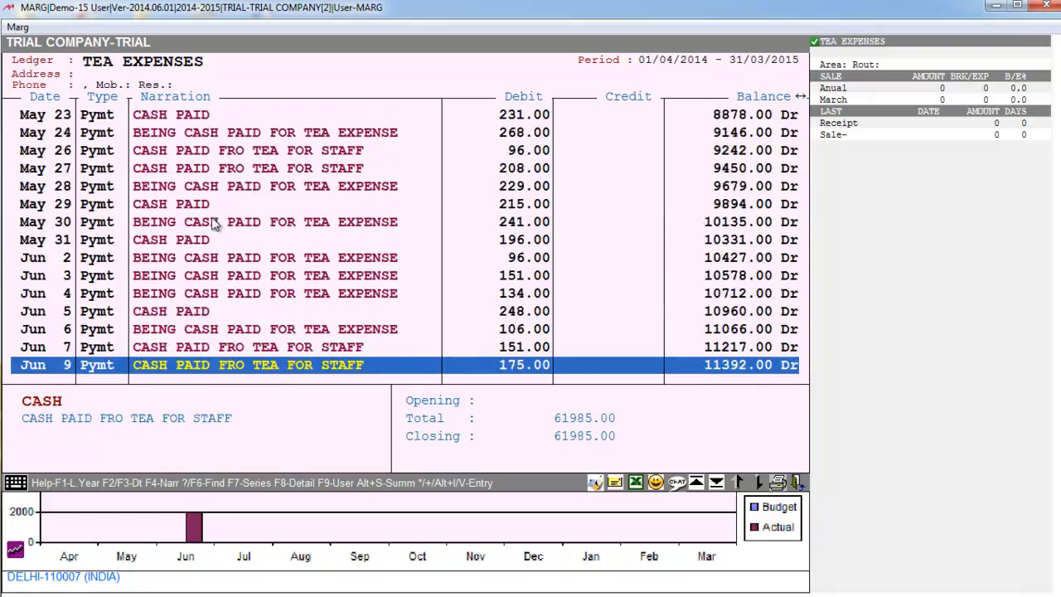
scroll(213, 224, down, 11)
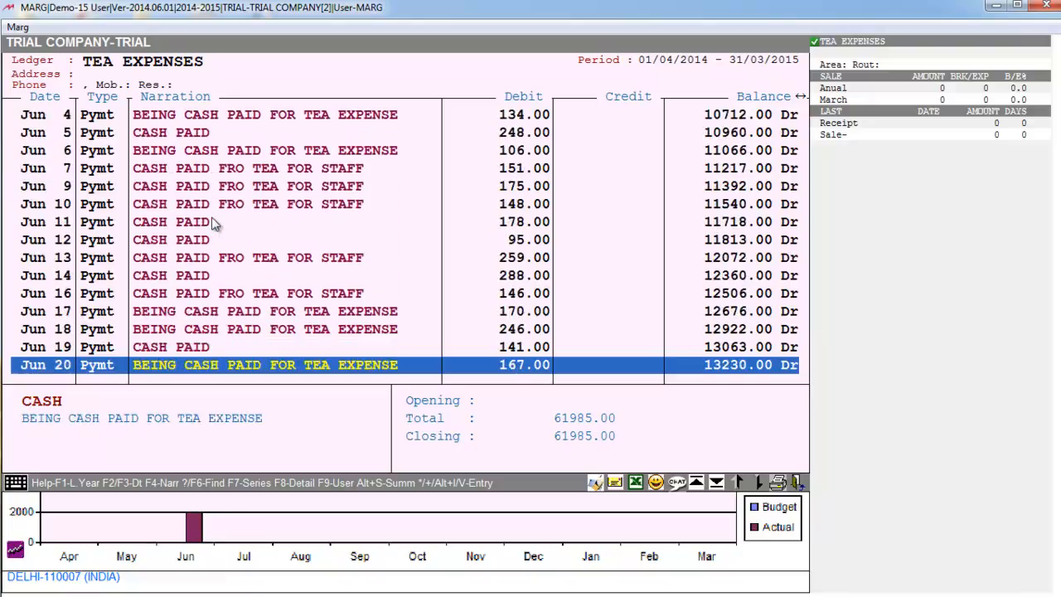
scroll(212, 224, down, 1)
key(Escape)
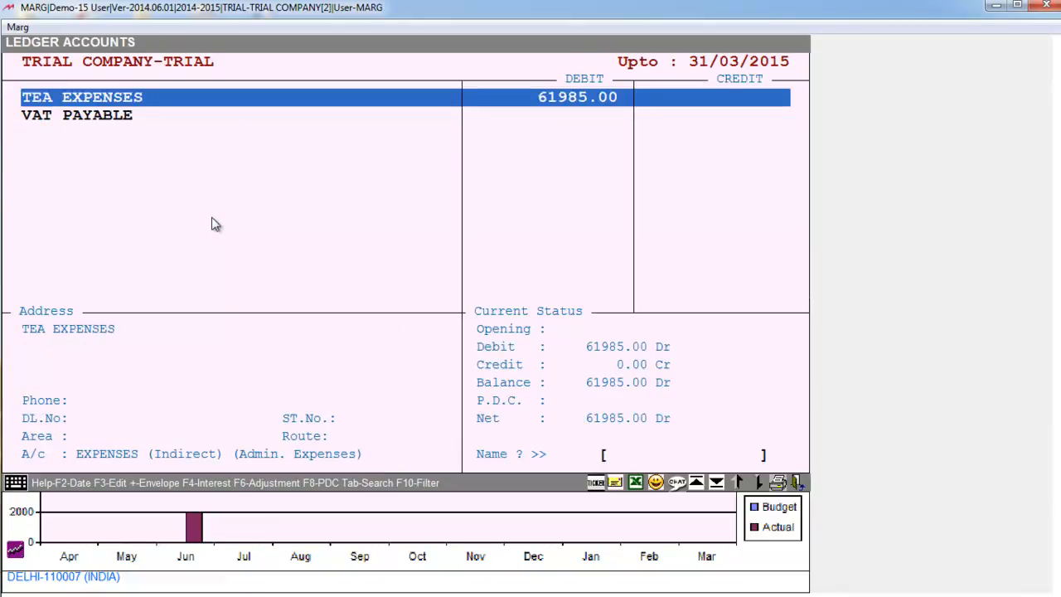
click(605, 117)
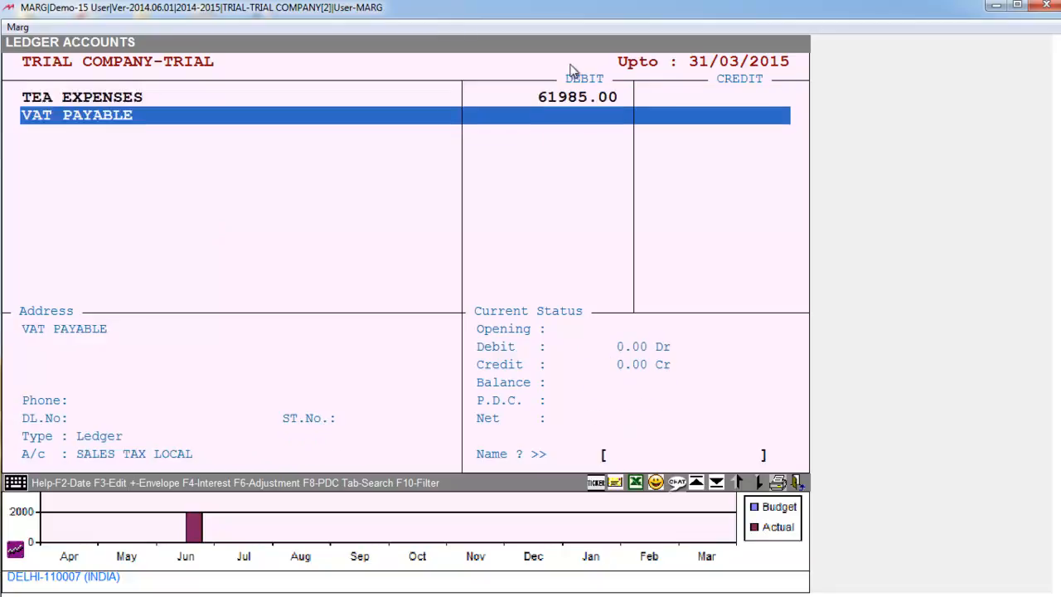
click(586, 96)
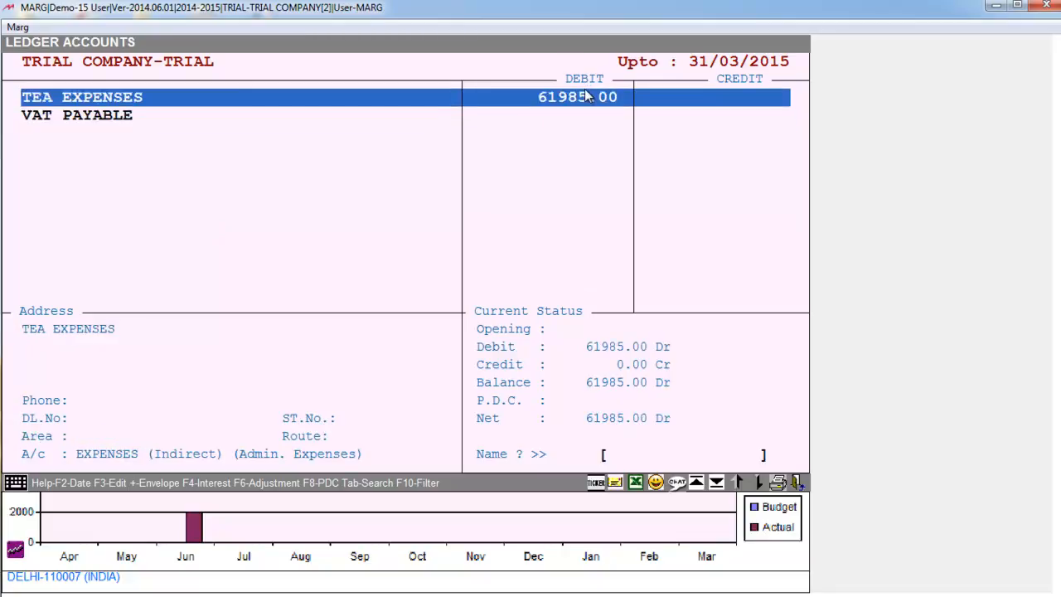
key(Escape)
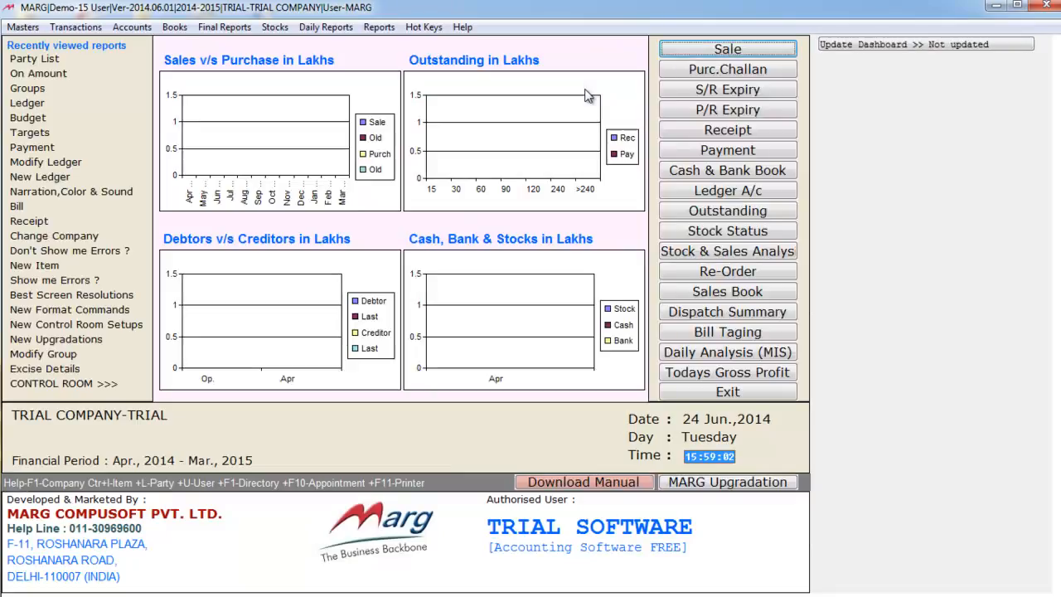
Step: Start the Add & Less adjustment of frequent vouchers for the TEA EXPENSES ledger
key(alt+a)
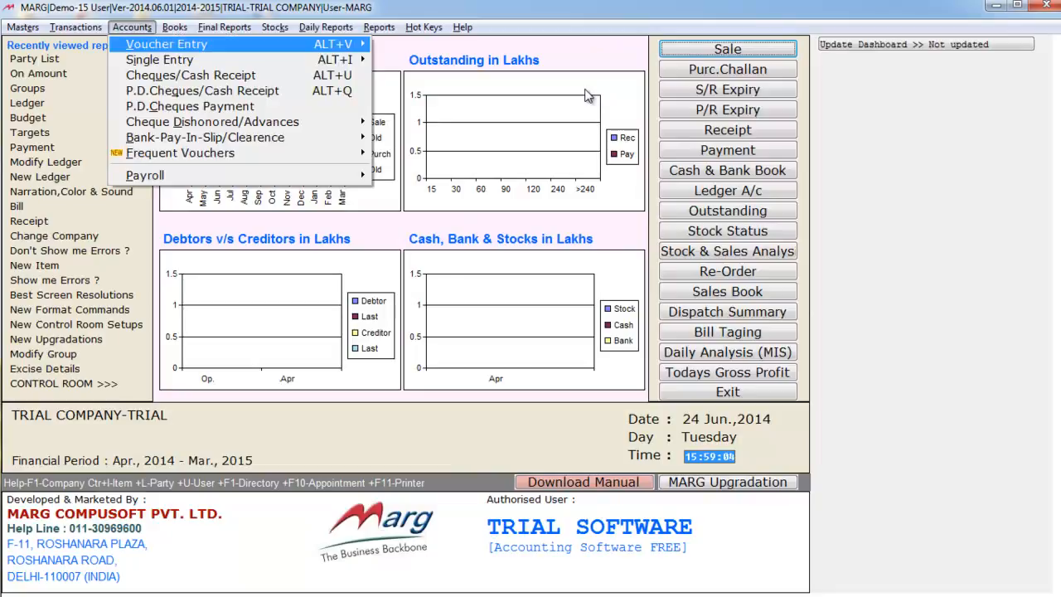
key(Up)
key(Up)
key(Right)
key(Up)
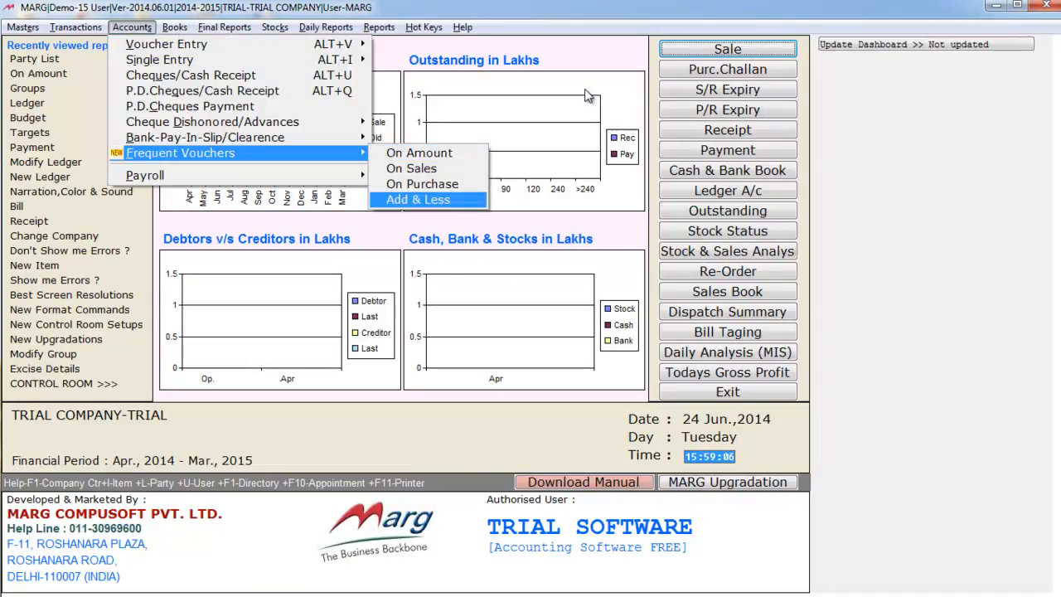
key(Return)
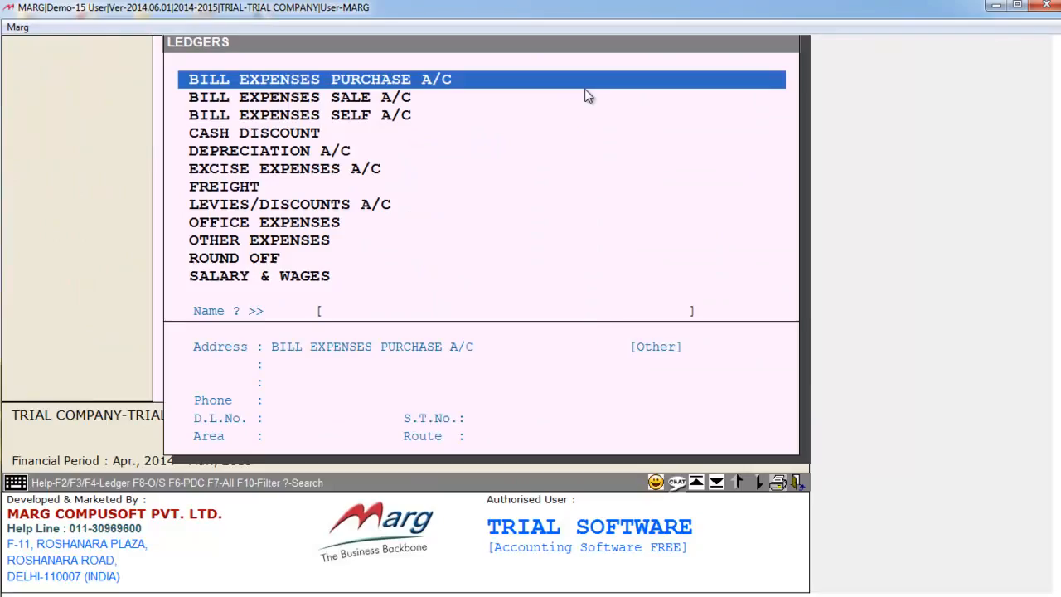
text(TEA)
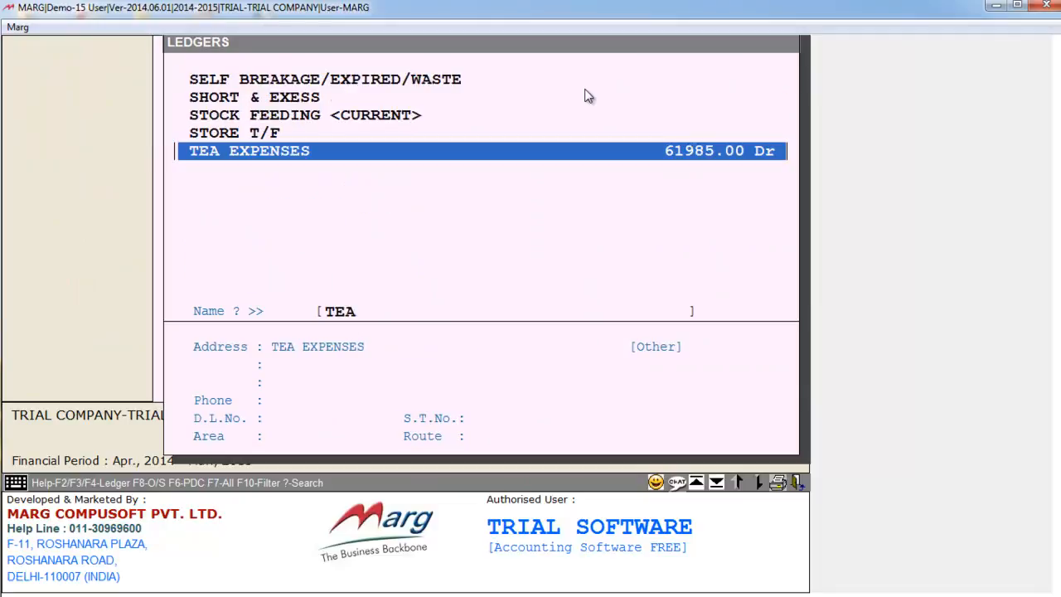
key(Return)
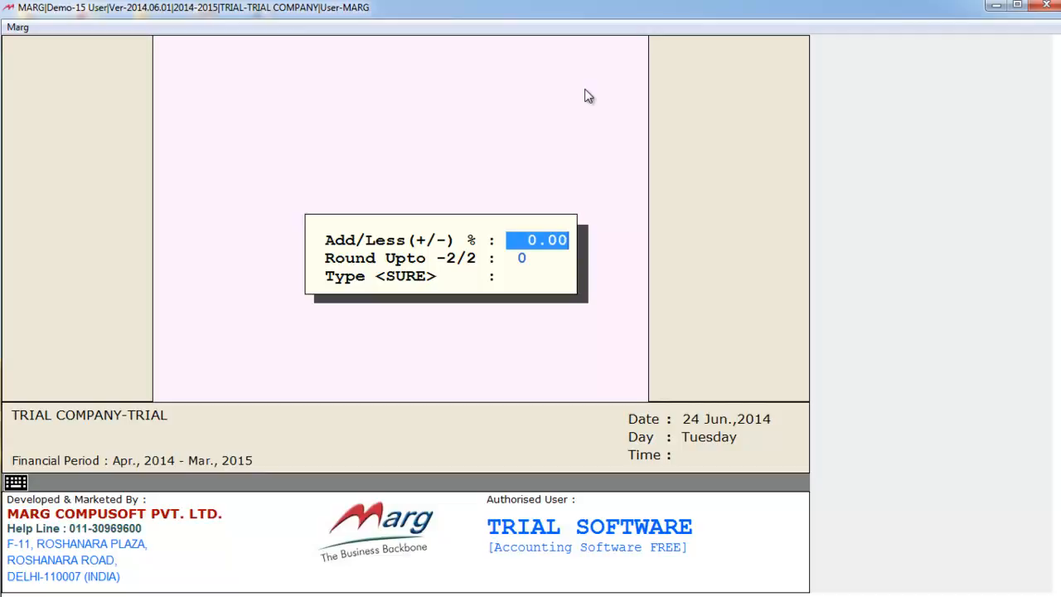
Step: Reduce the TEA EXPENSES vouchers by 5 percent, keeping rounding at 0, and confirm with SURE
text(-5 .)
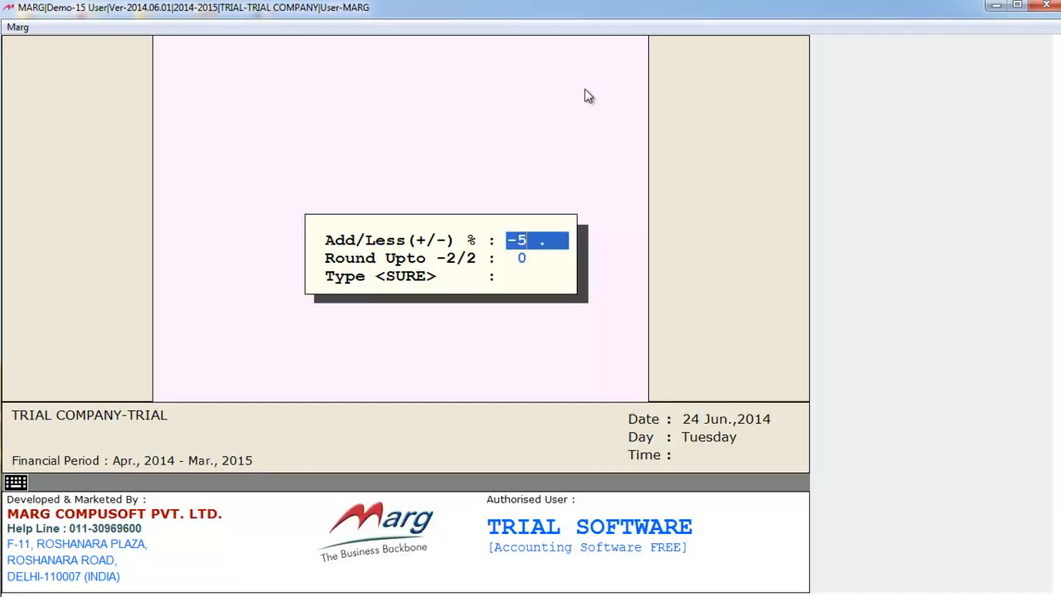
key(Return)
key(Return)
text(SURE)
key(Return)
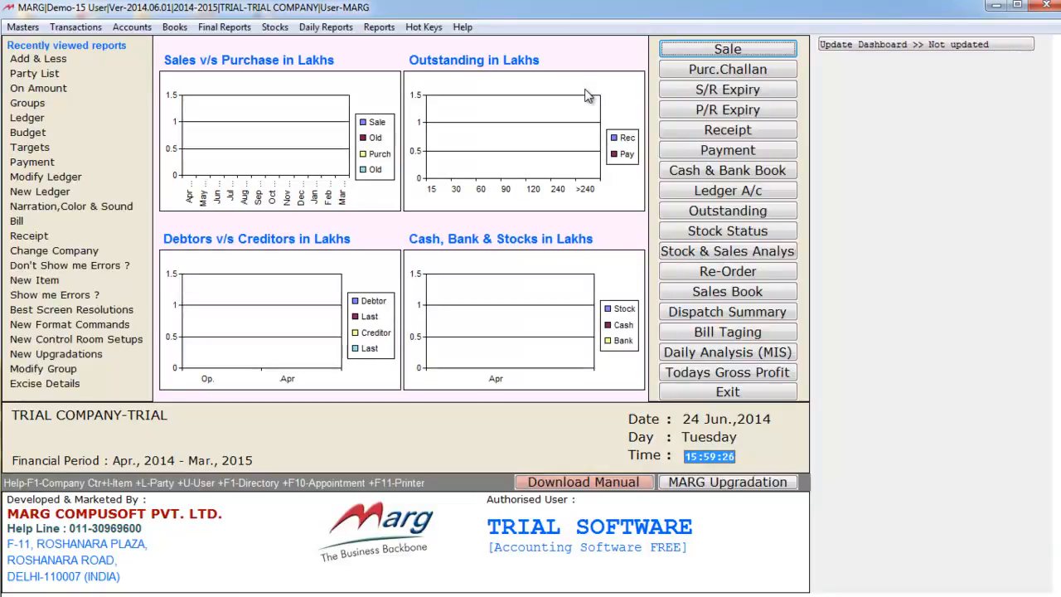
Step: Check the TEA EXPENSES debit total in the ledger accounts after the percentage adjustment
key(ctrl+l)
text(TEA)
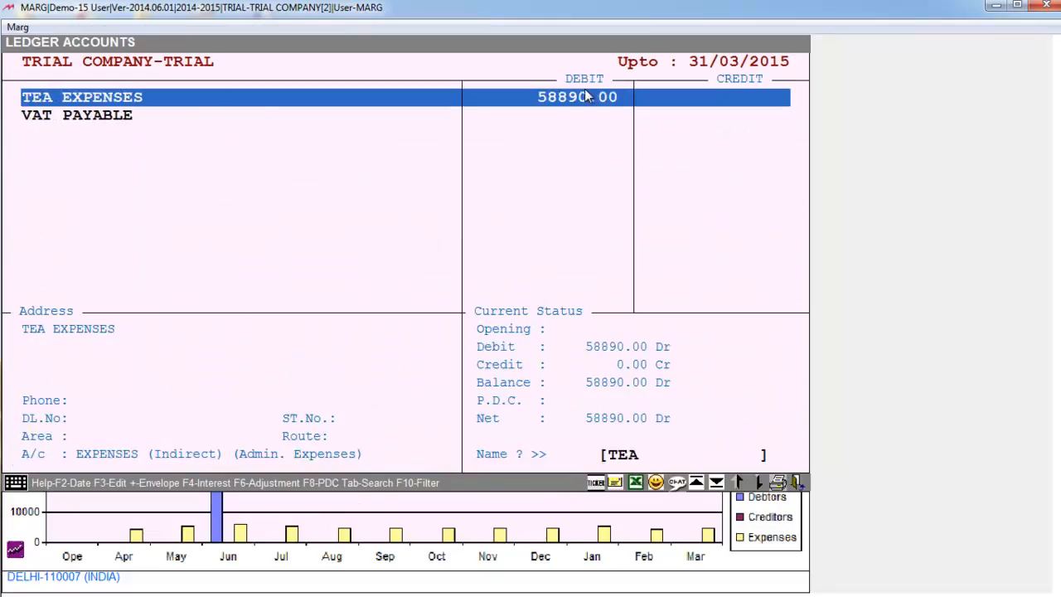
key(Down)
key(Up)
key(Escape)
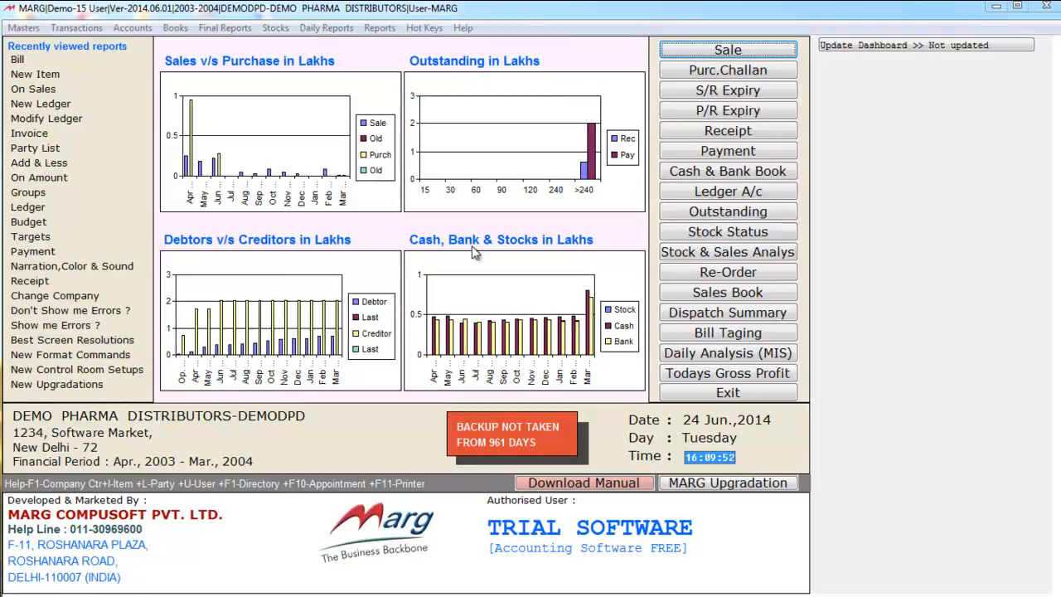
Step: Start a sales-based frequent voucher for the FREIGHT EXPENSES ledger
click(131, 27)
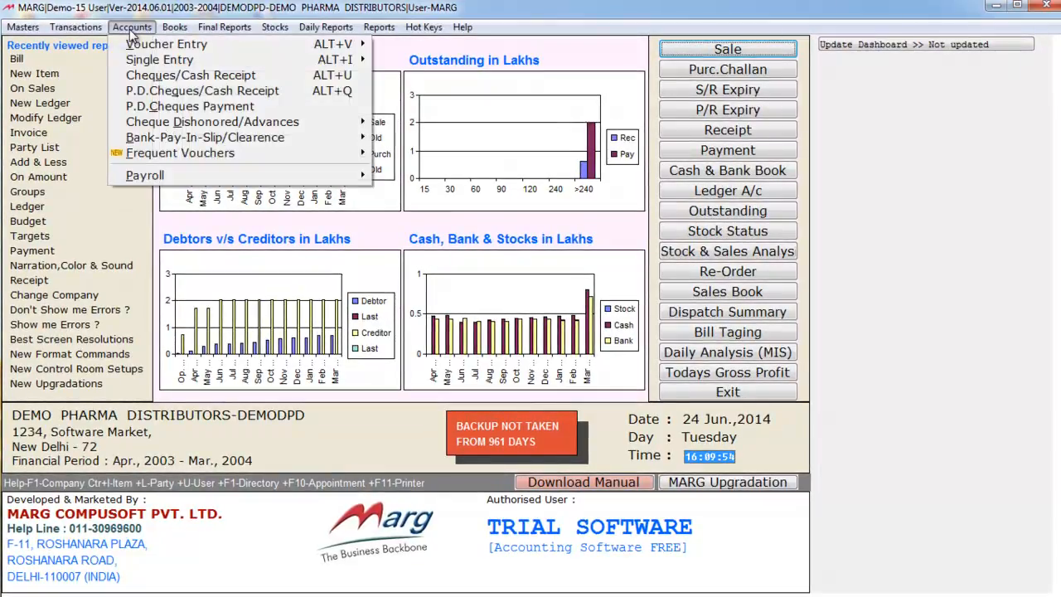
key(Down)
key(Down)
key(Down)
key(Down)
key(Down)
key(Down)
key(Down)
key(Right)
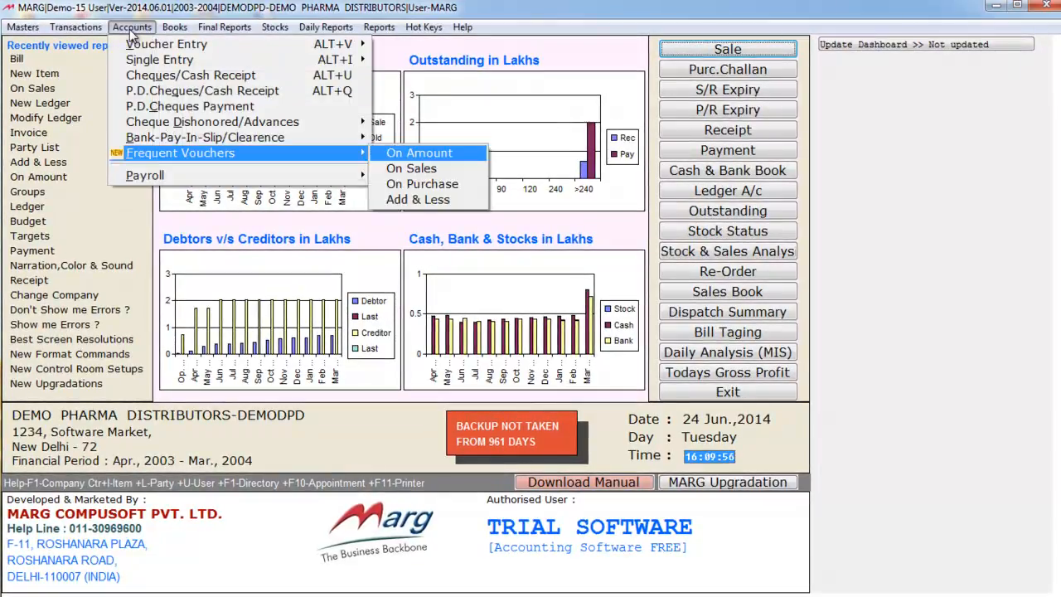
key(Down)
key(Return)
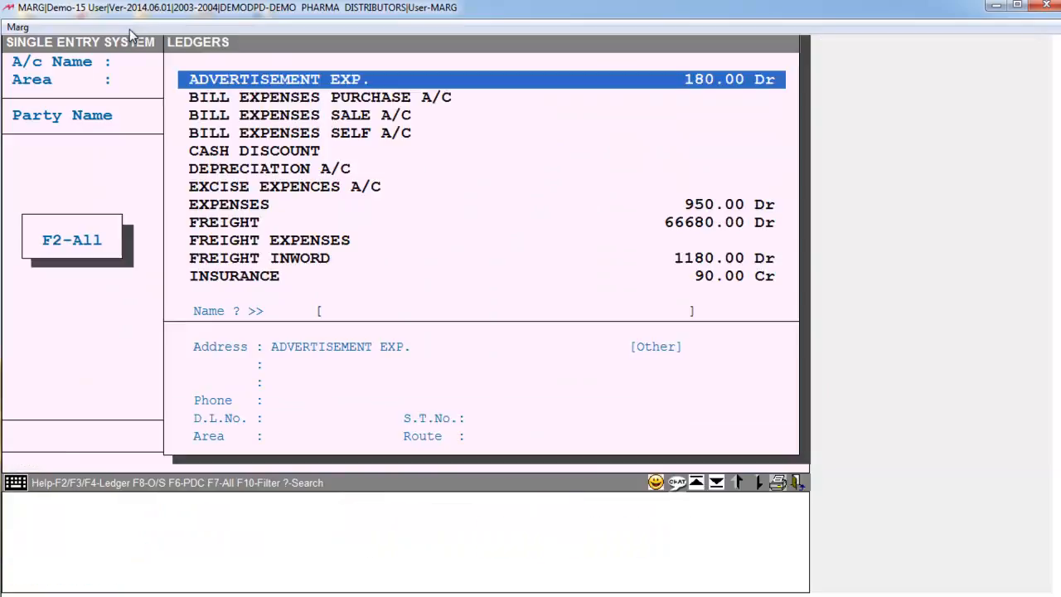
text(FE)
key(BackSpace)
key(Down)
key(Return)
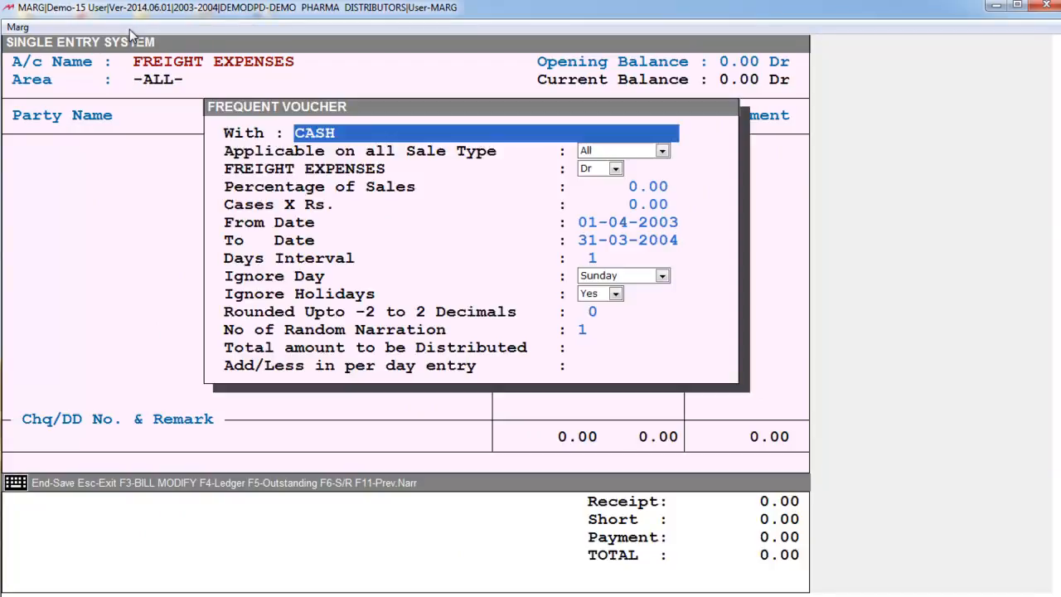
Step: Generate the FREIGHT EXPENSES debit vouchers against CASH for all sale types, at 5.00 percent of sales and Rs. 50.00 per case
key(Return)
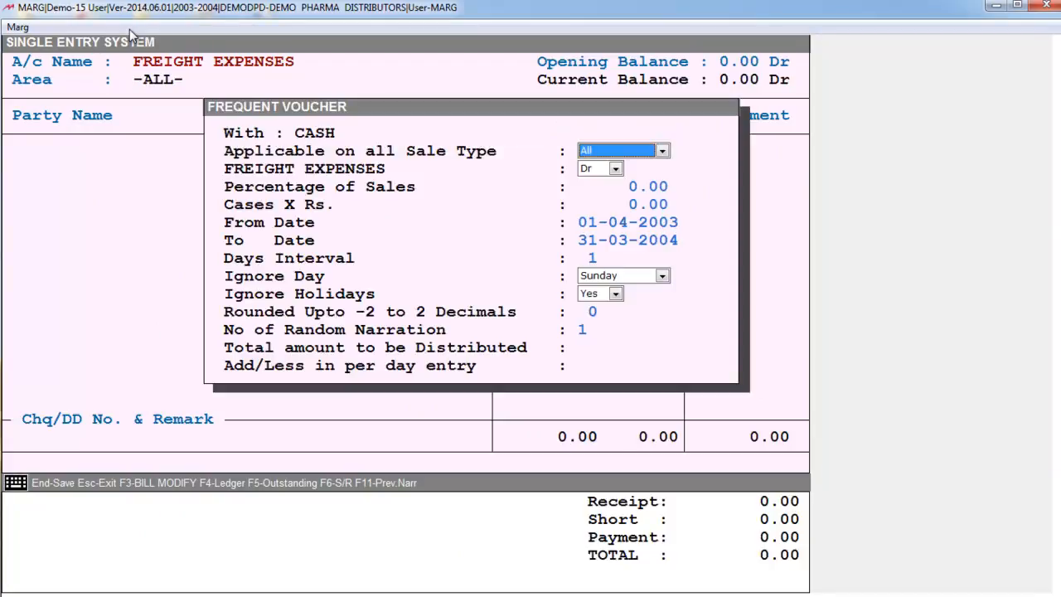
key(Return)
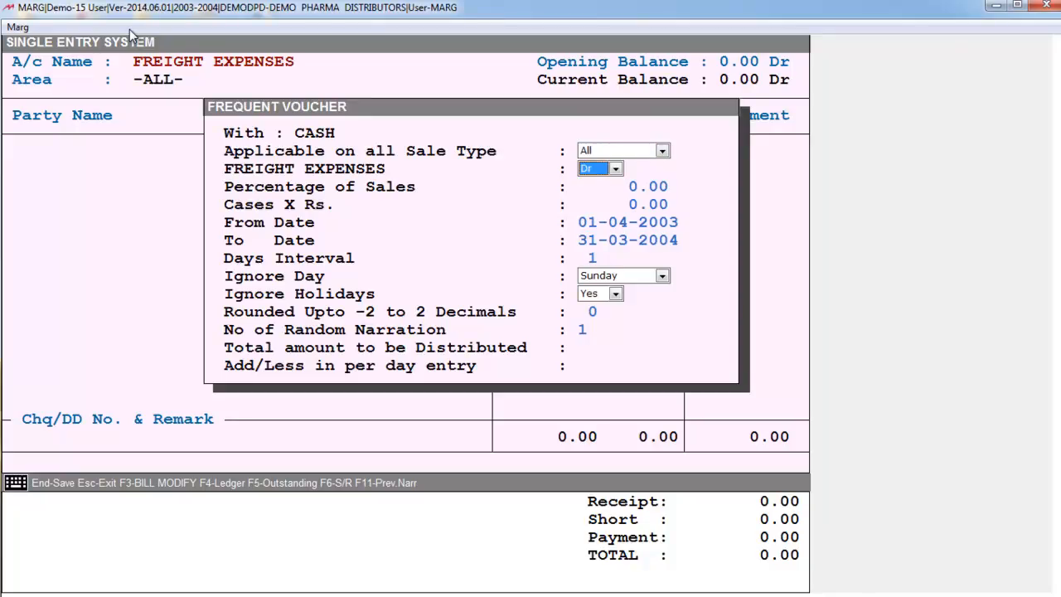
key(Return)
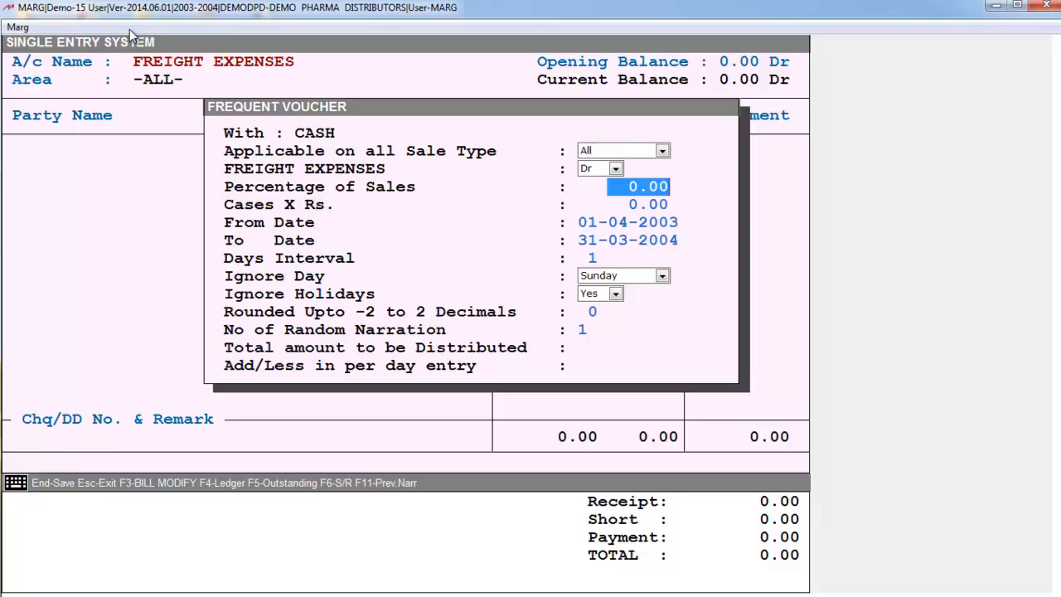
text(5 .)
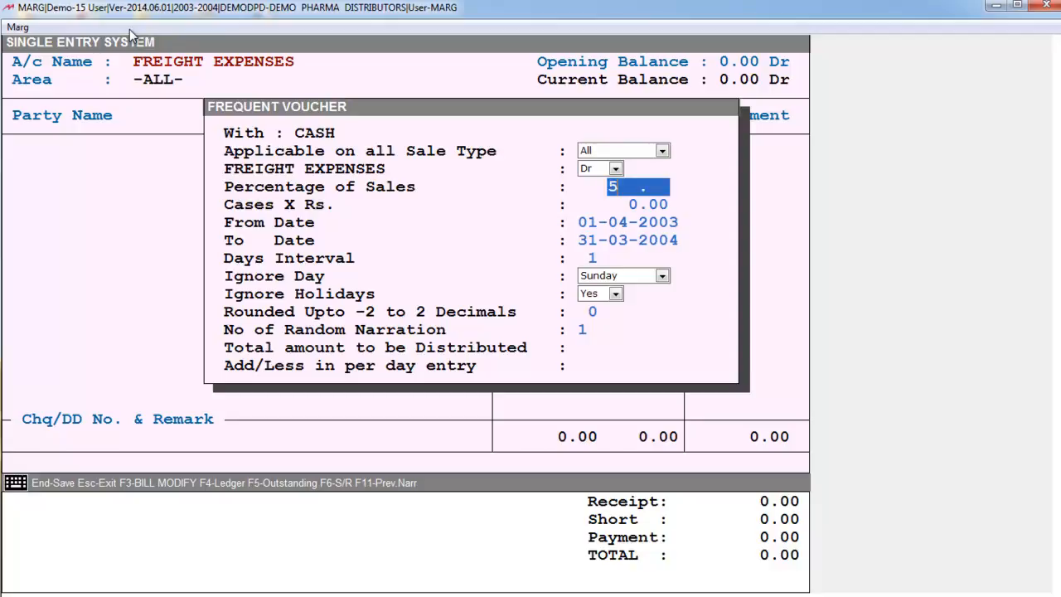
key(Return)
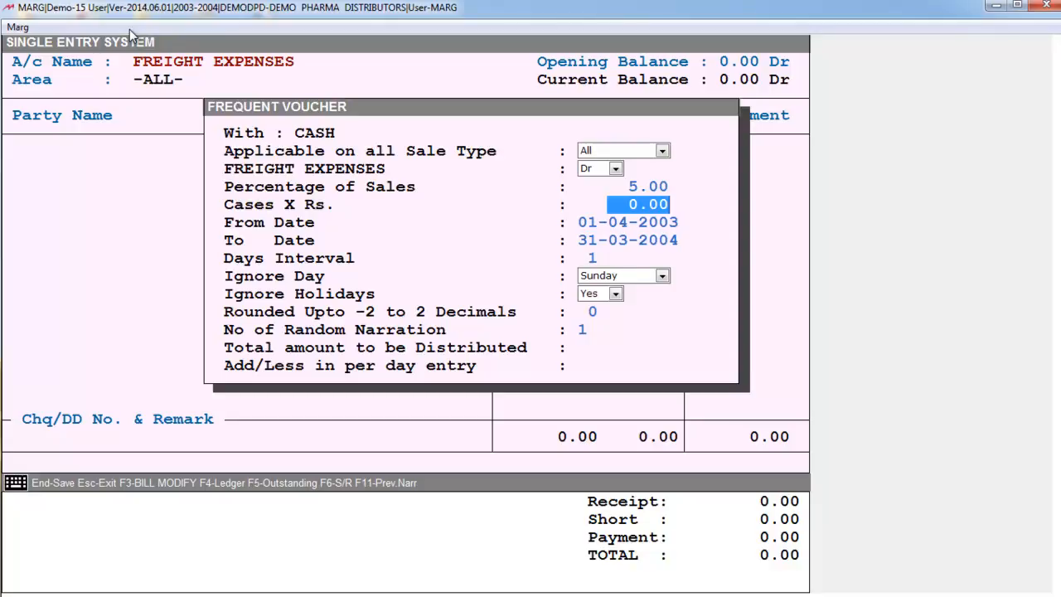
text(50)
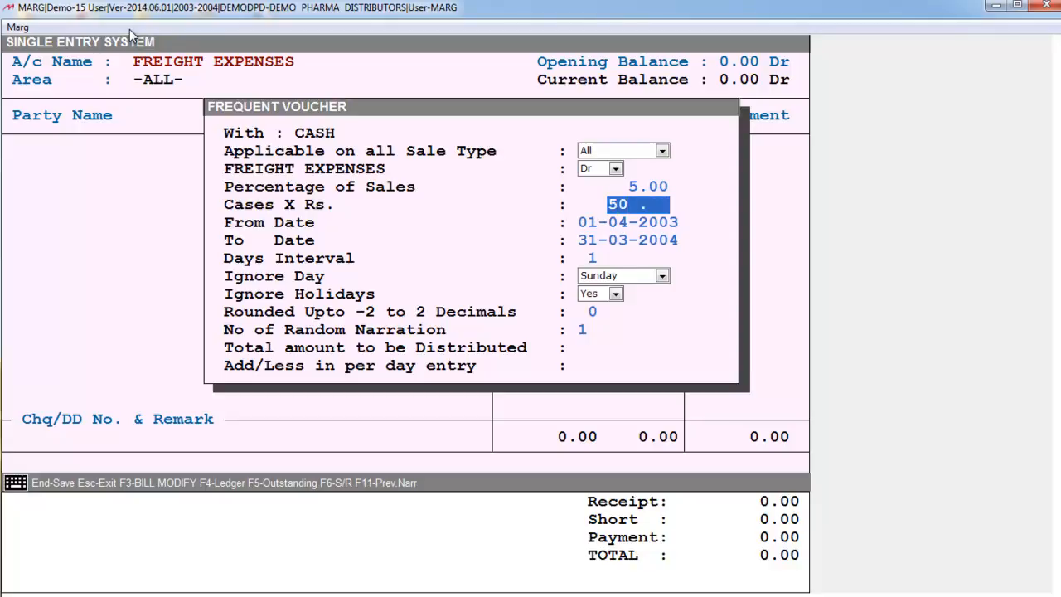
key(Return)
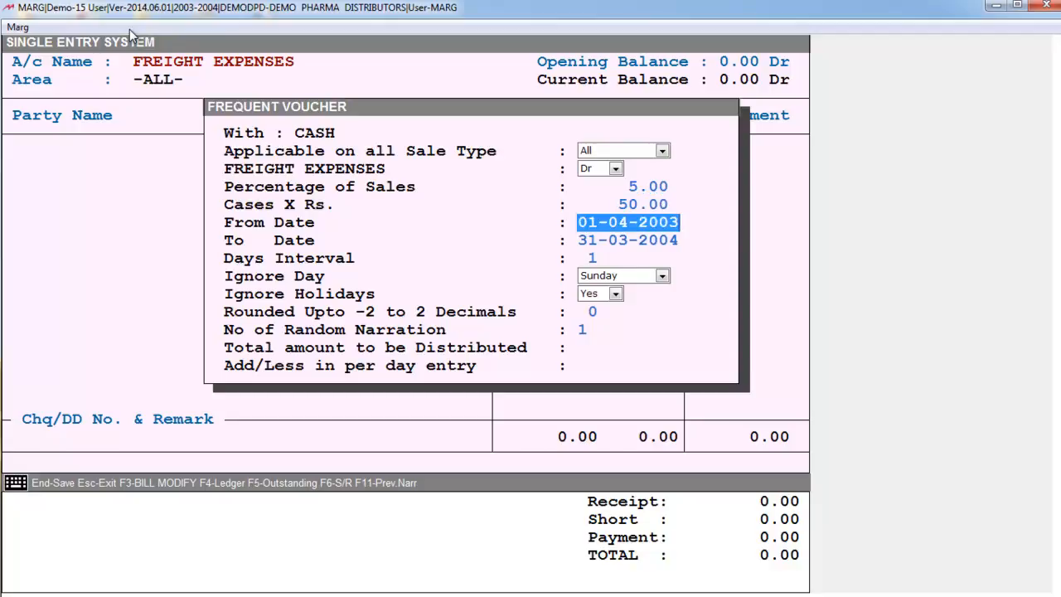
key(End)
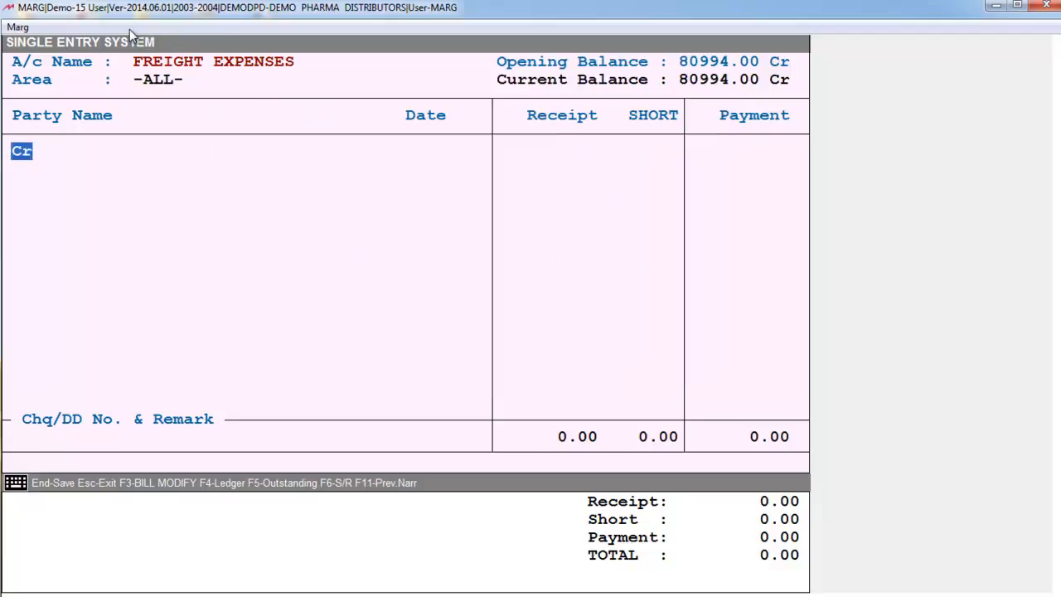
Step: Leave the voucher entry and start a new sale bill for B.LAL & SONS dated 31-03-2004
key(Escape)
key(Right)
key(Return)
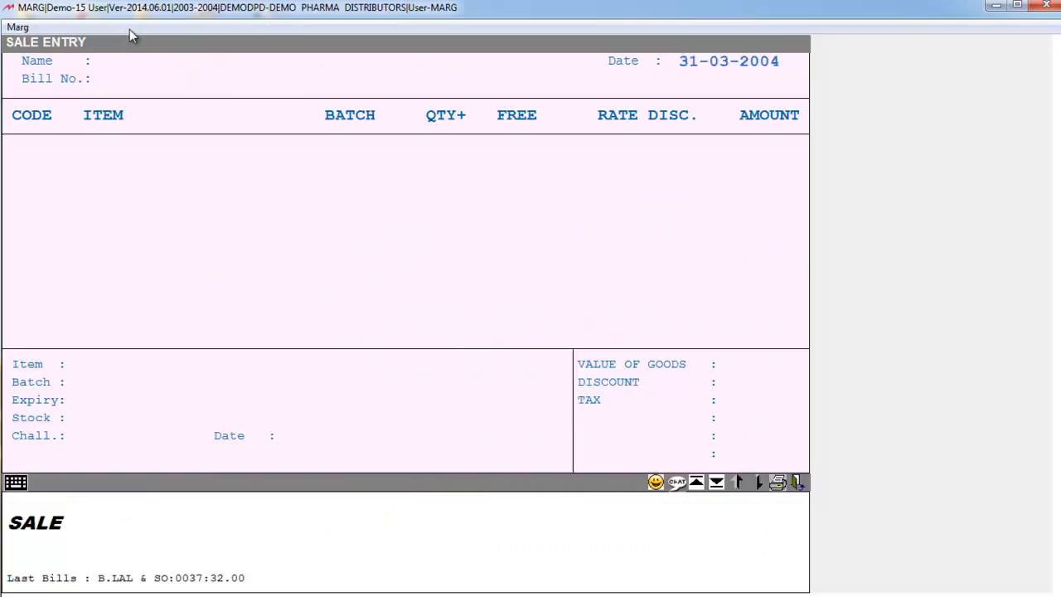
key(Down)
key(Return)
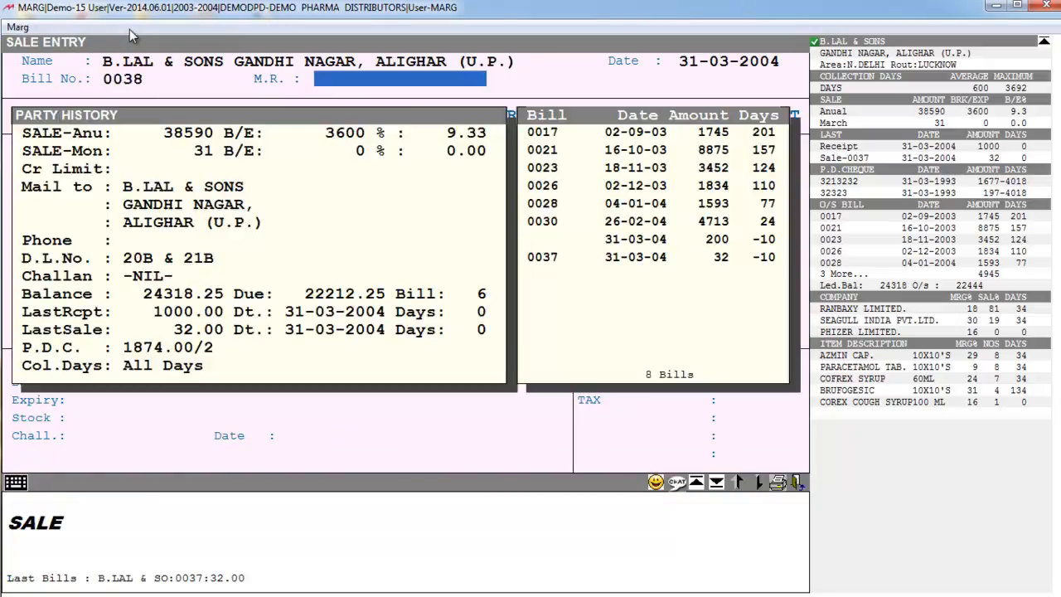
key(Return)
key(Return)
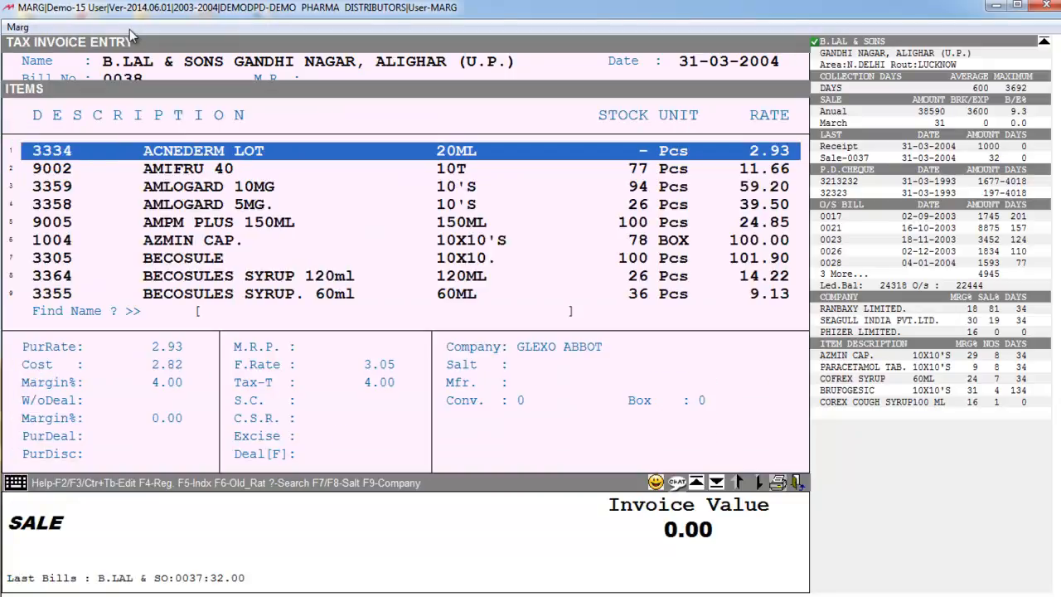
Step: Add TEST ITEM from batch WDSD to the bill with quantity 500 and rate 300.00, leaving the bill remark empty
text(TES)
key(Return)
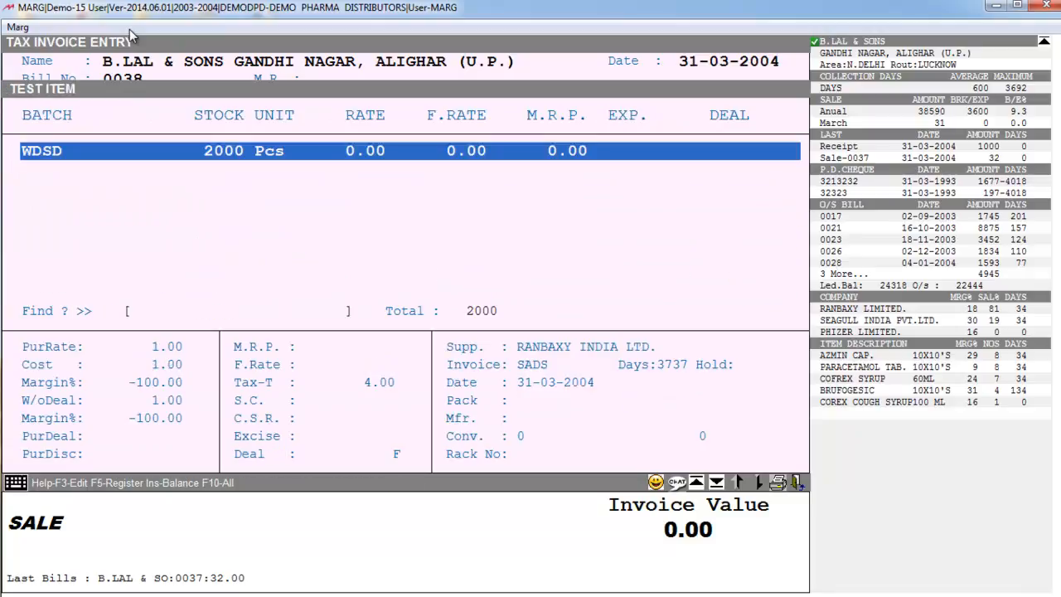
key(Return)
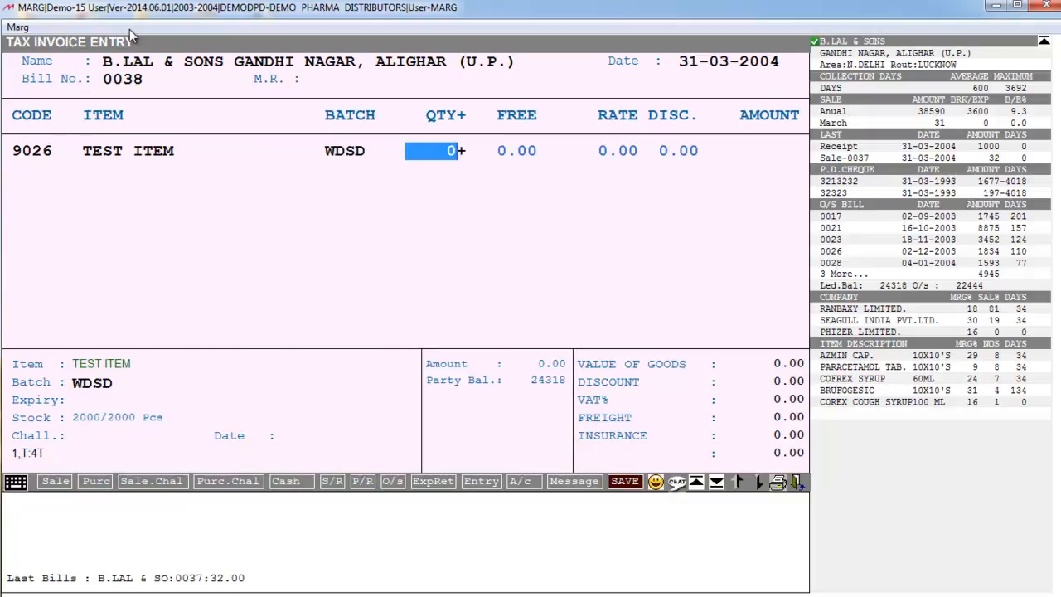
text(500)
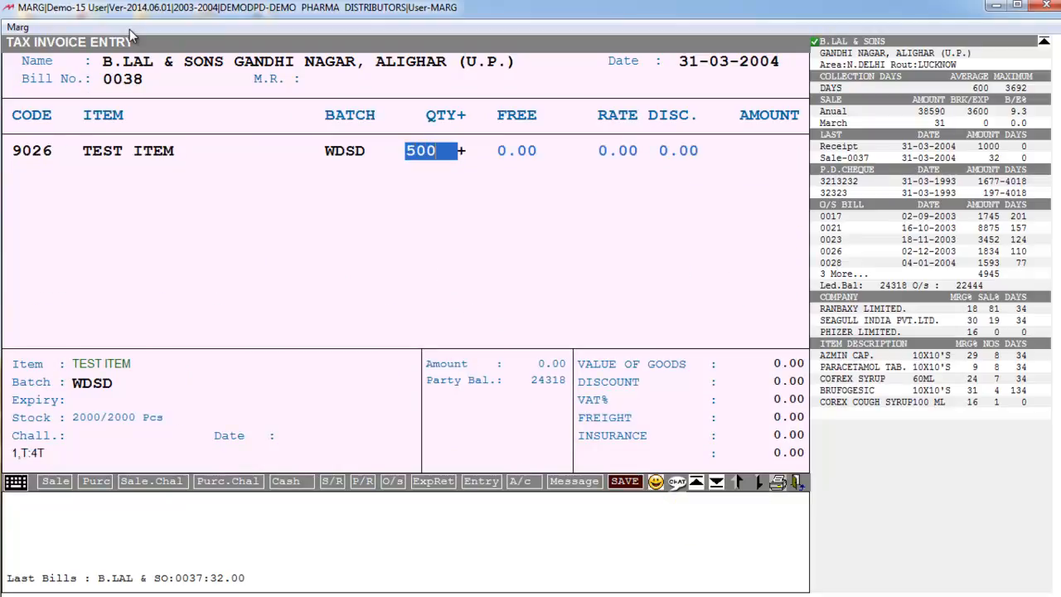
key(Return)
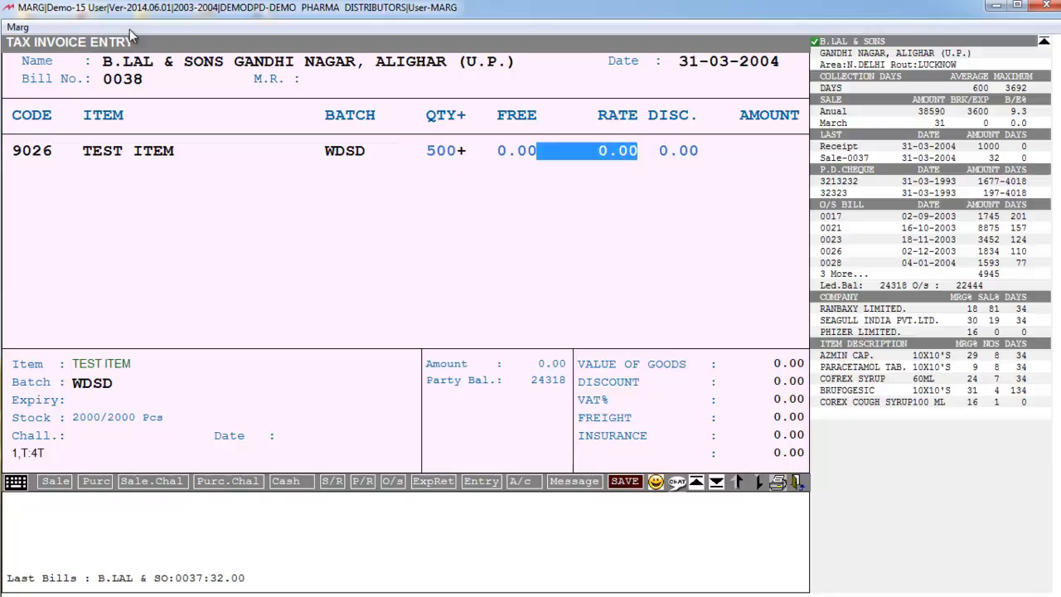
text(300)
key(Return)
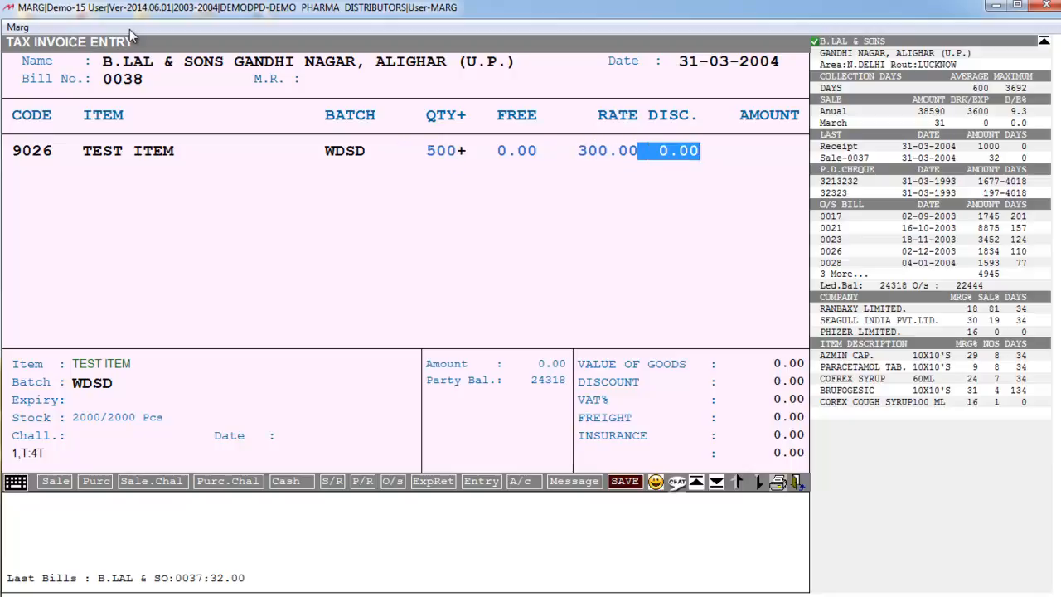
key(Return)
key(Return)
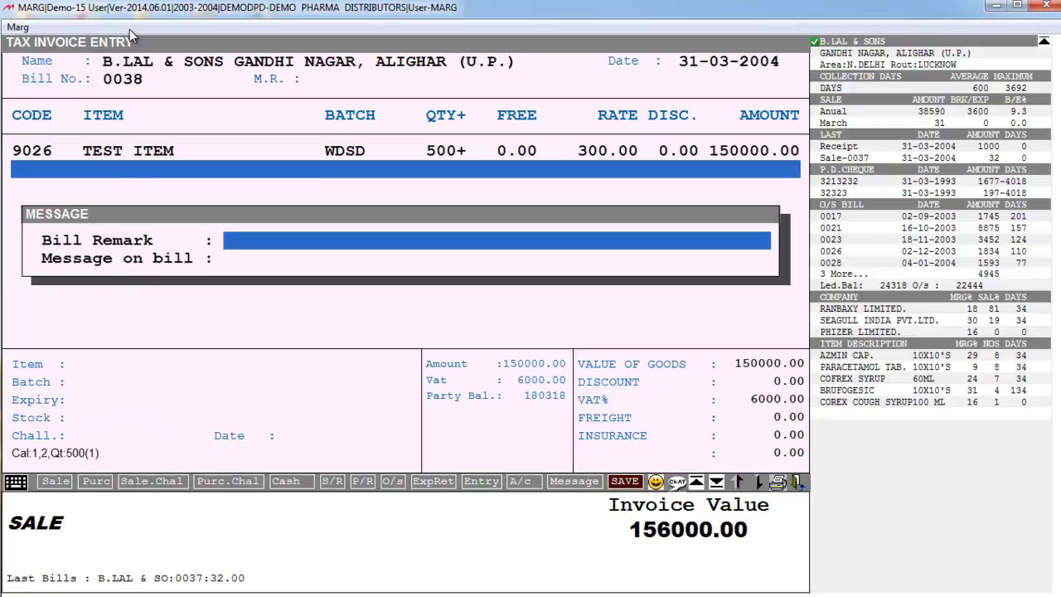
key(Escape)
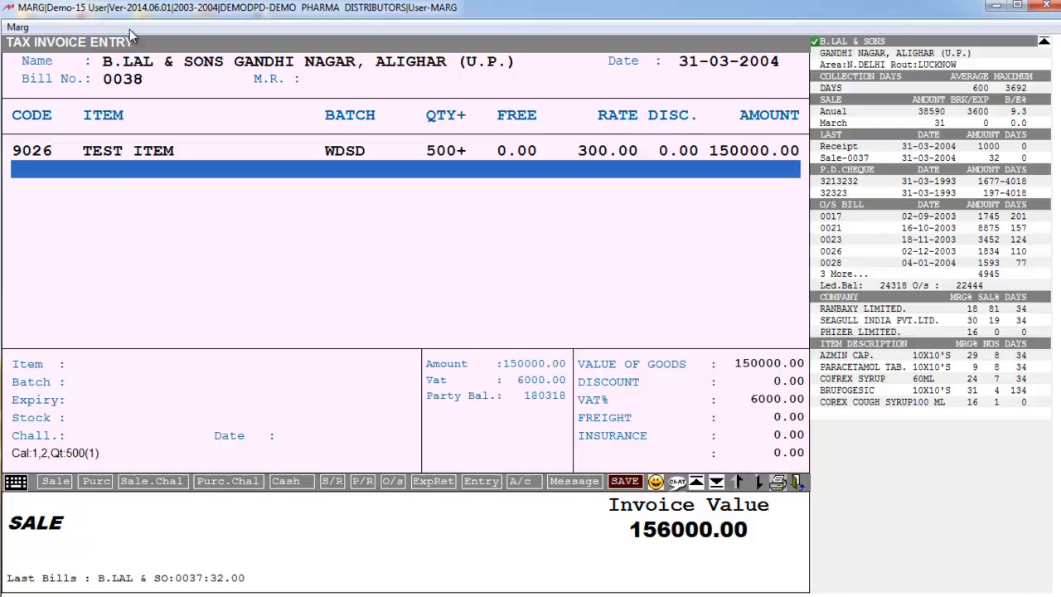
Step: Finish the item entry and adjust the full bill amount as a new reference with 10 due days
key(Return)
key(Return)
key(Return)
key(Return)
key(Return)
key(Return)
key(Return)
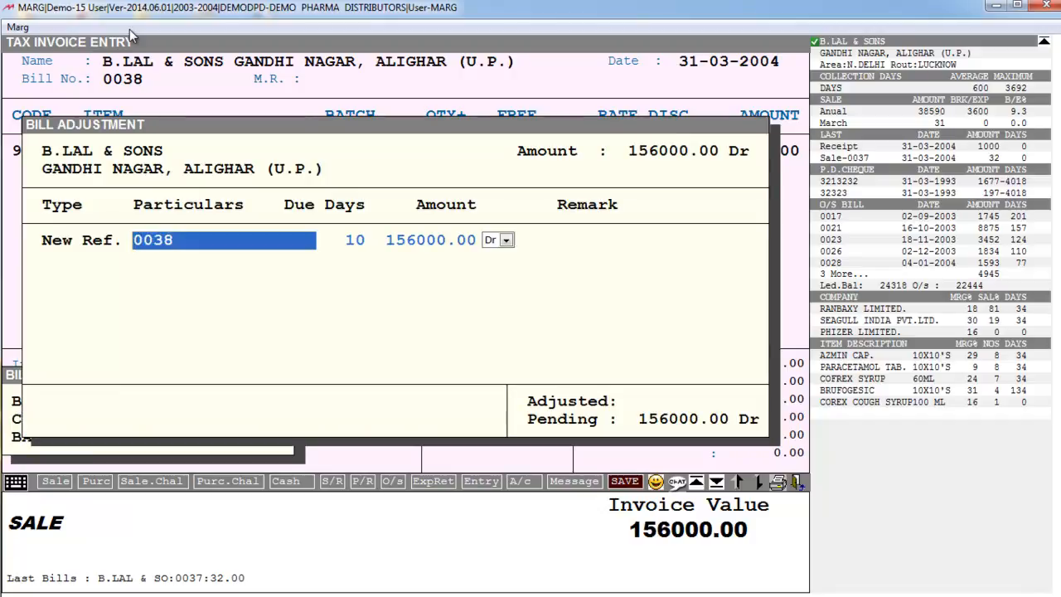
key(Return)
key(Return)
key(Return)
key(Return)
key(Return)
key(Return)
key(Return)
key(Return)
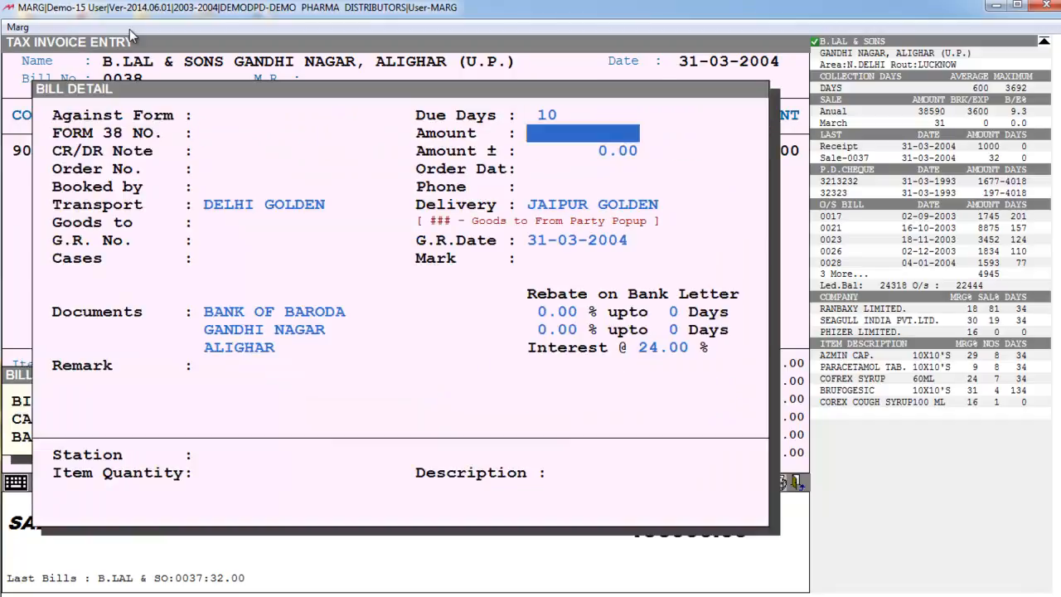
Step: Enter 5 cases in the bill detail, keeping DELHI GOLDEN as transport and JAIPUR GOLDEN as delivery
key(Return)
key(Return)
key(Return)
key(Return)
key(Return)
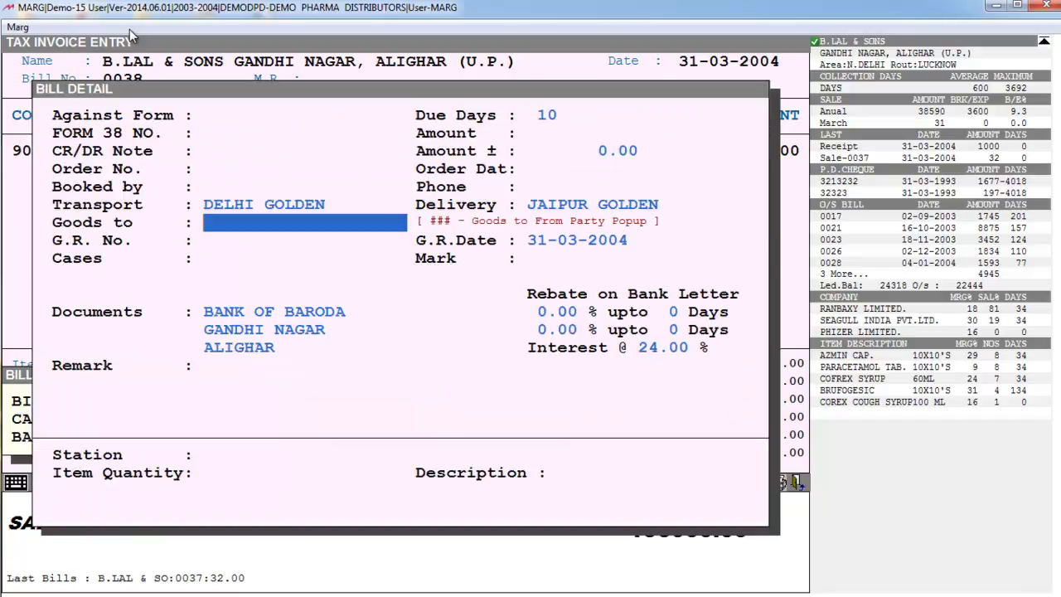
text(5)
key(Return)
key(Return)
key(Return)
key(Return)
key(Return)
key(Return)
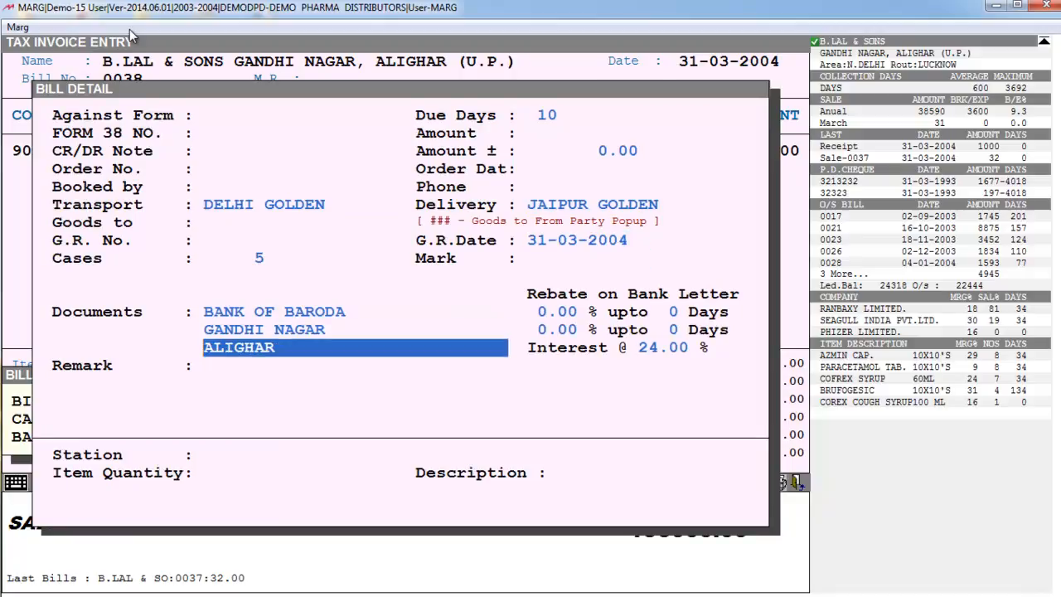
Step: Accept the remaining bill details and save the sale bill without printing copies
key(Return)
key(Return)
key(Return)
key(Return)
key(Return)
key(Return)
key(Return)
key(Return)
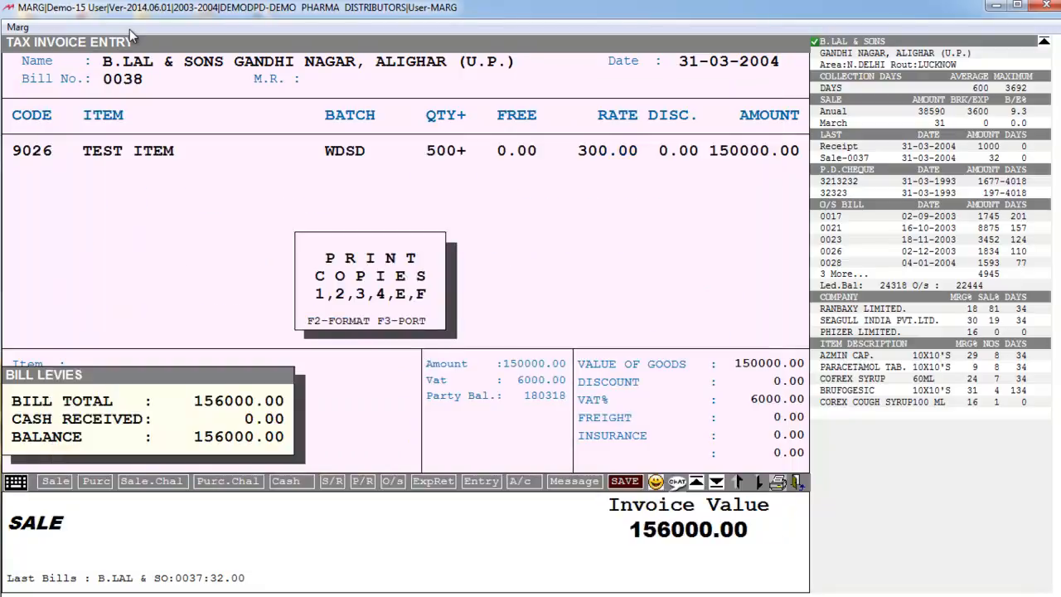
key(Escape)
key(Escape)
key(Escape)
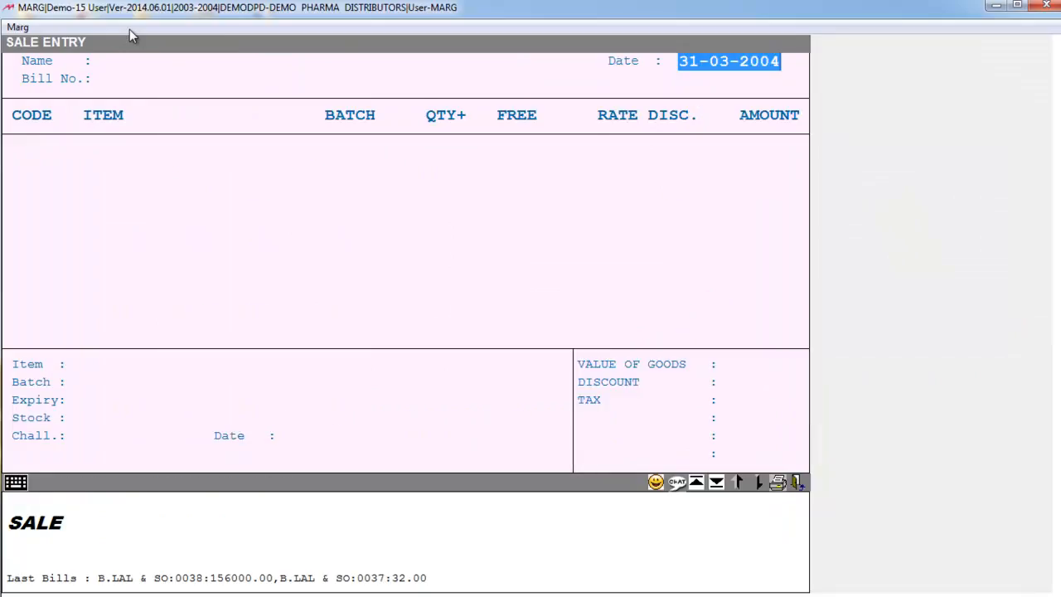
Step: Start a sales-based frequent voucher for the FREIGHT EXPENSES ledger with CASH
key(alt)
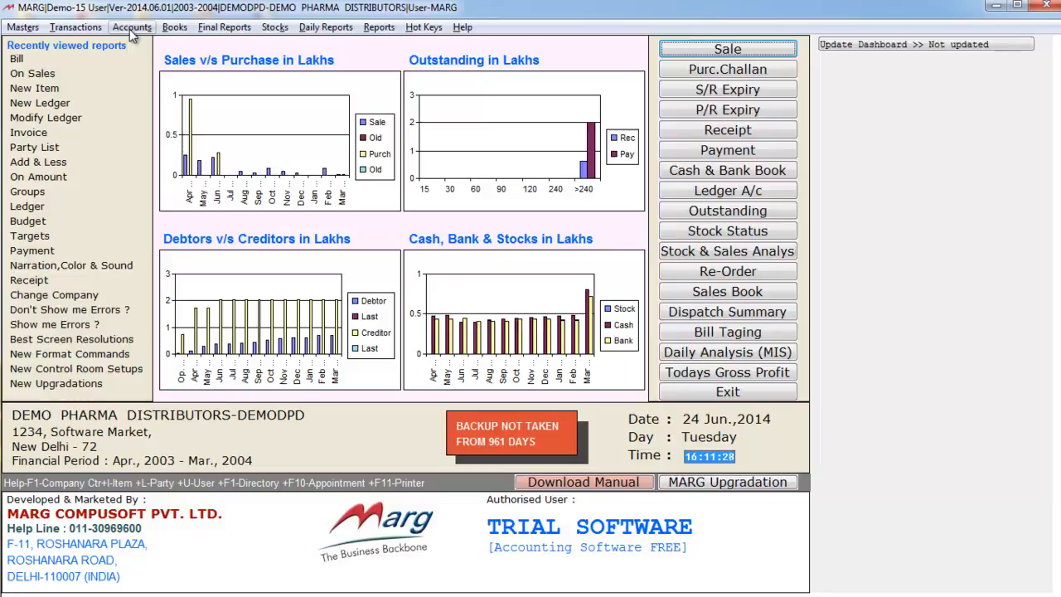
click(130, 27)
key(Up)
key(Up)
key(Right)
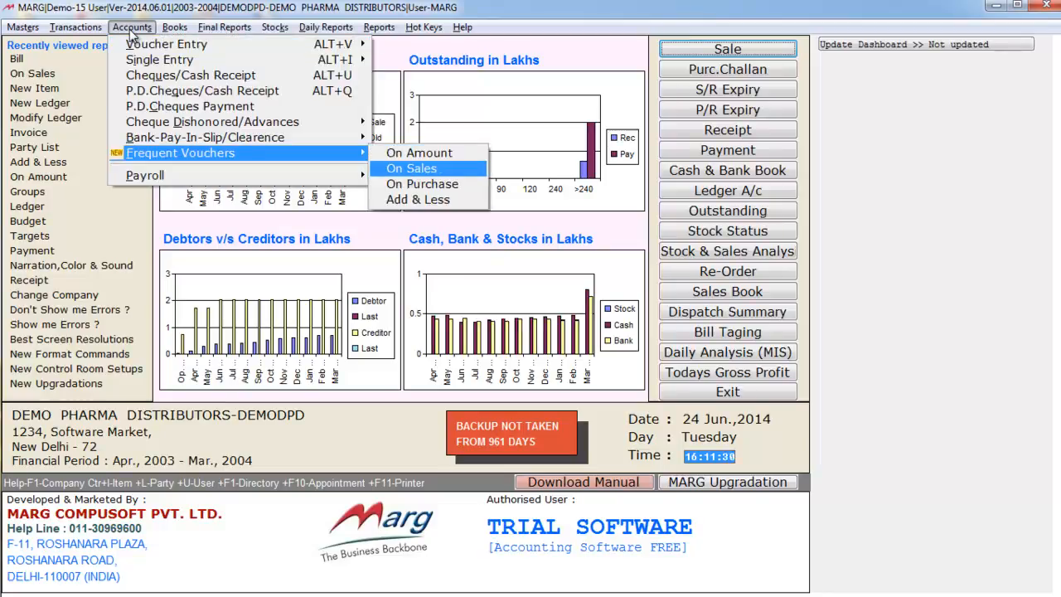
key(Return)
text(FRE)
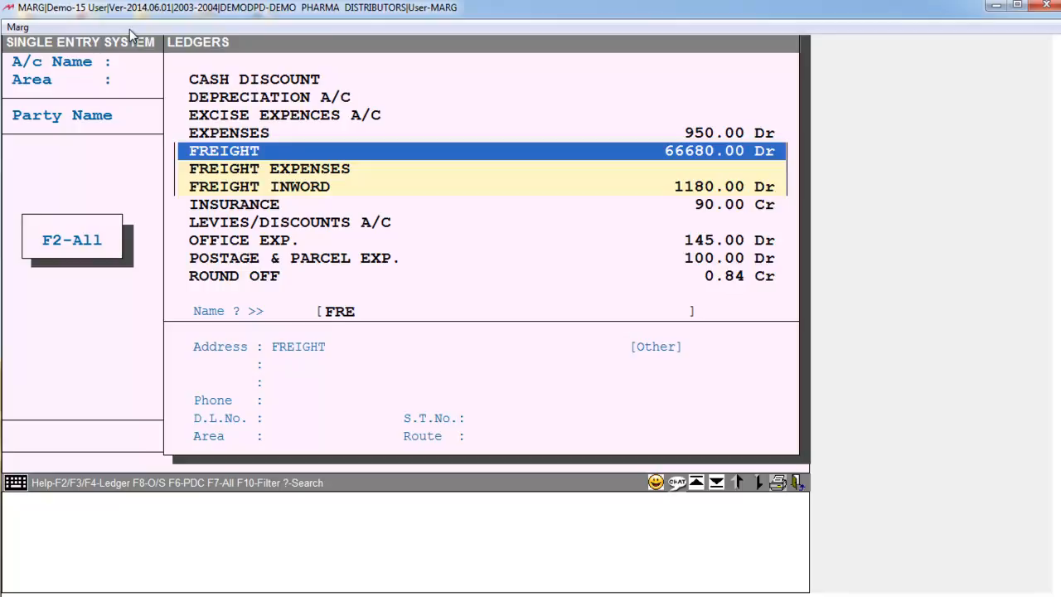
key(Down)
key(Return)
key(Return)
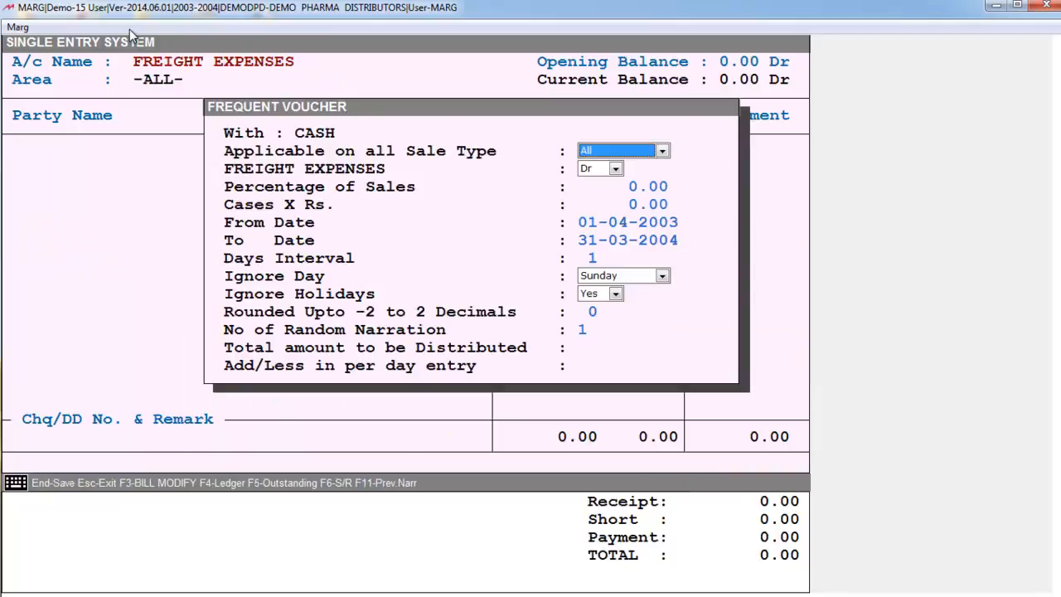
Step: Apply the debit voucher to all sale types at 5.00 percent of sales and Rs. 50.00 per case
key(Return)
key(Return)
text(5 .)
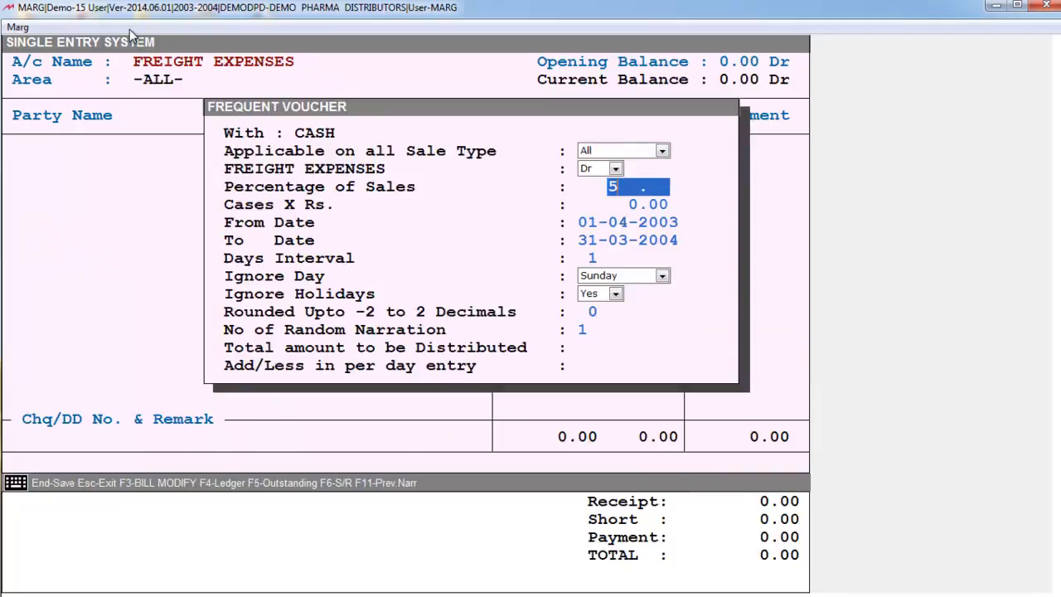
key(Return)
text(50)
key(Return)
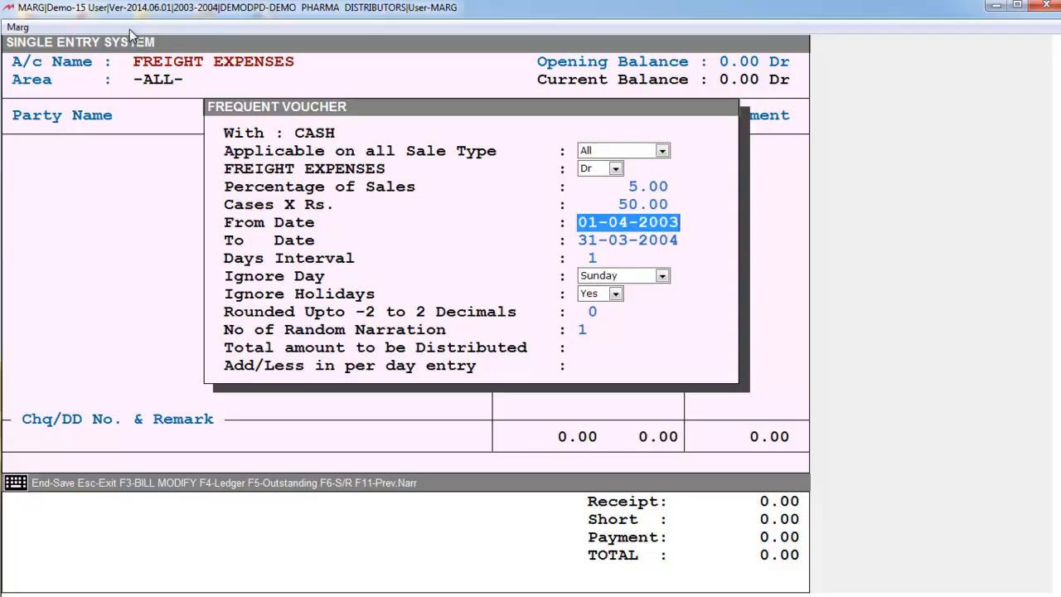
Step: Accept daily vouchers from 01-04-2003 to 31-03-2004, ignoring Sundays and holidays, with rounding 0, one narration and no per-day adjustment
key(Return)
key(Return)
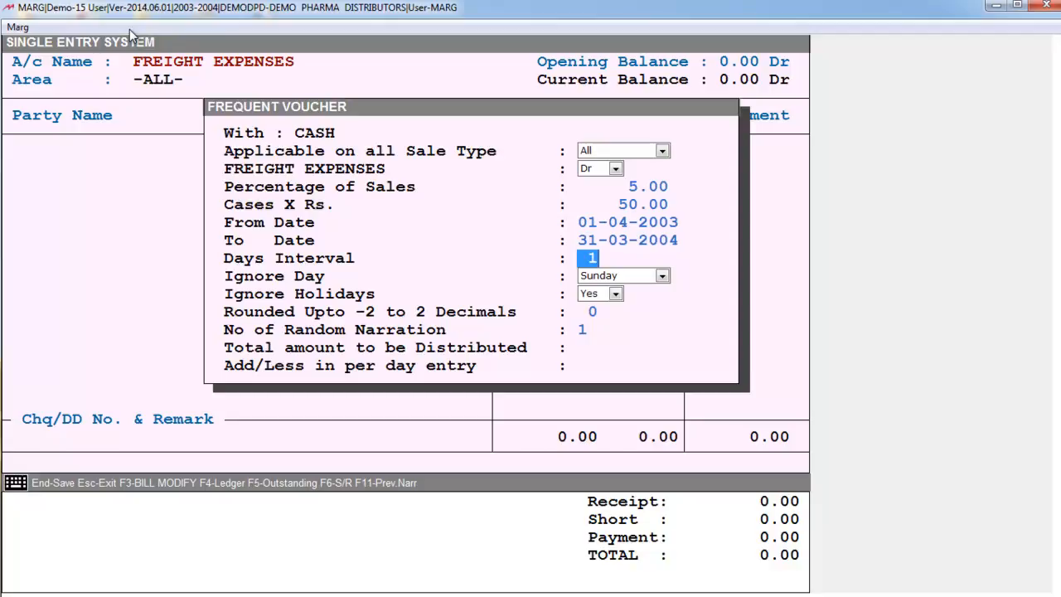
key(Return)
key(Return)
key(Return)
key(Return)
key(Return)
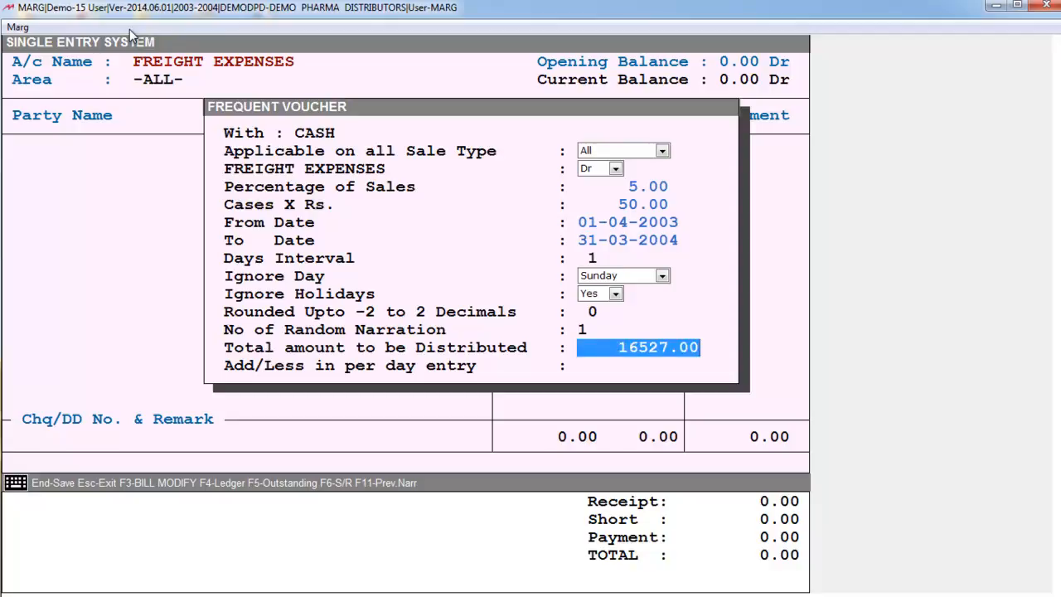
key(Return)
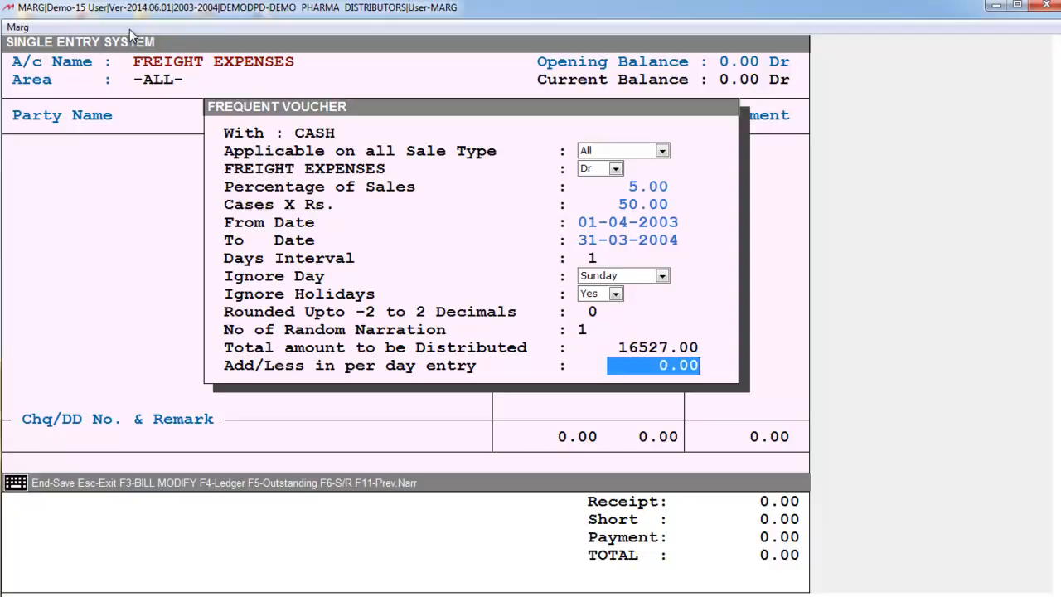
key(Return)
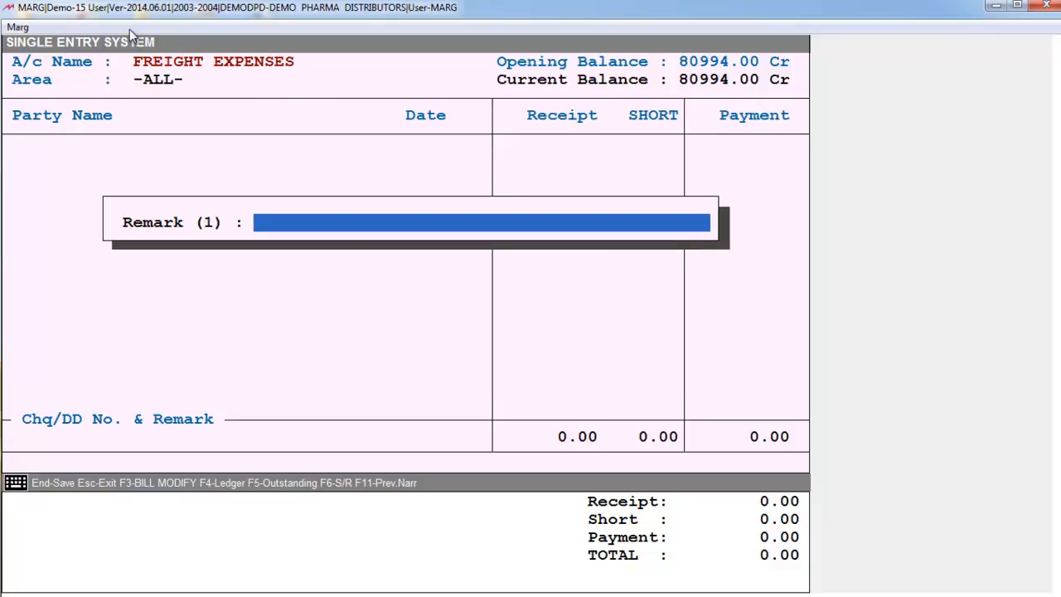
Step: Enter the remark BEING CASH PAID AGAINST FREIGHT and save the generated FREIGHT EXPENSES vouchers
text(BEING CASH )
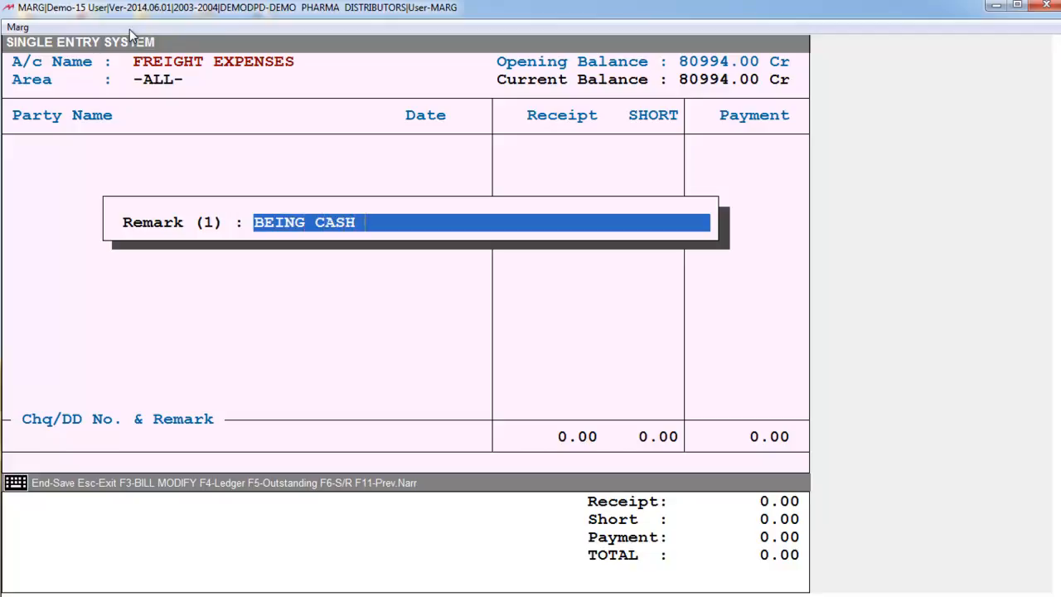
text(PAID AGA)
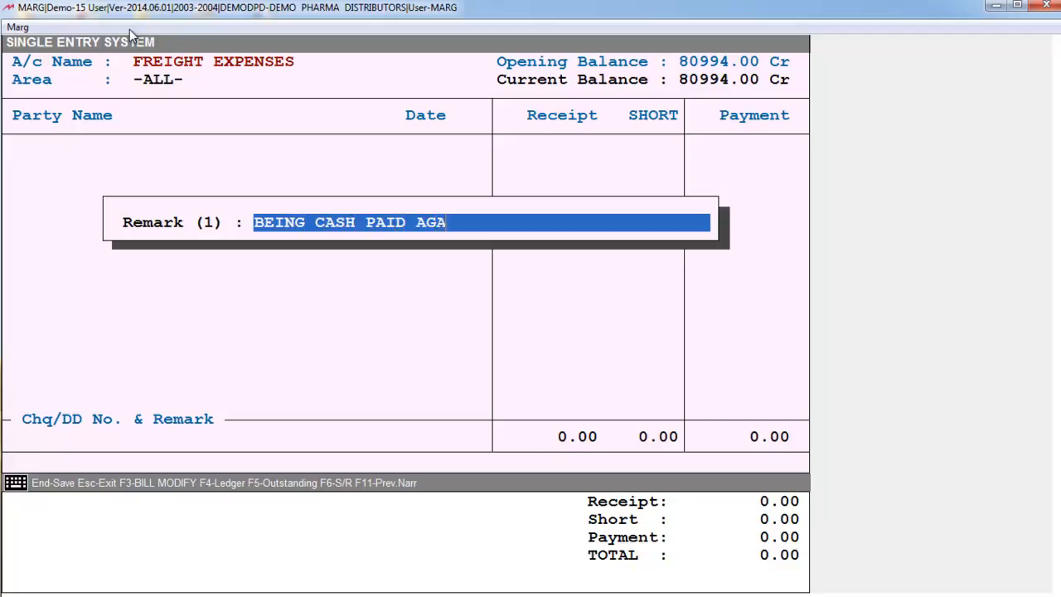
text(INST FREI)
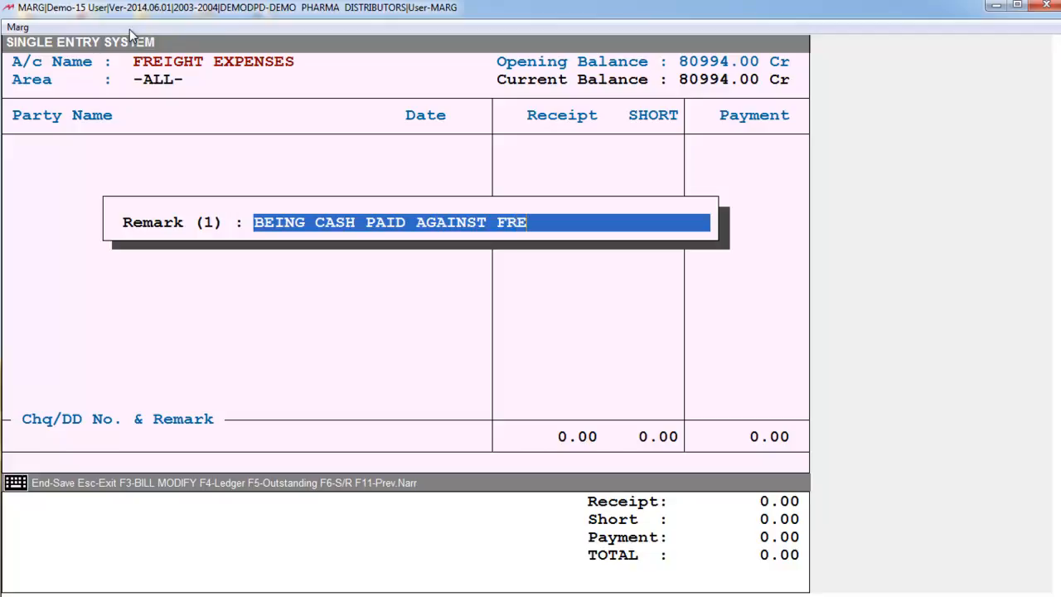
text(GHT)
key(Return)
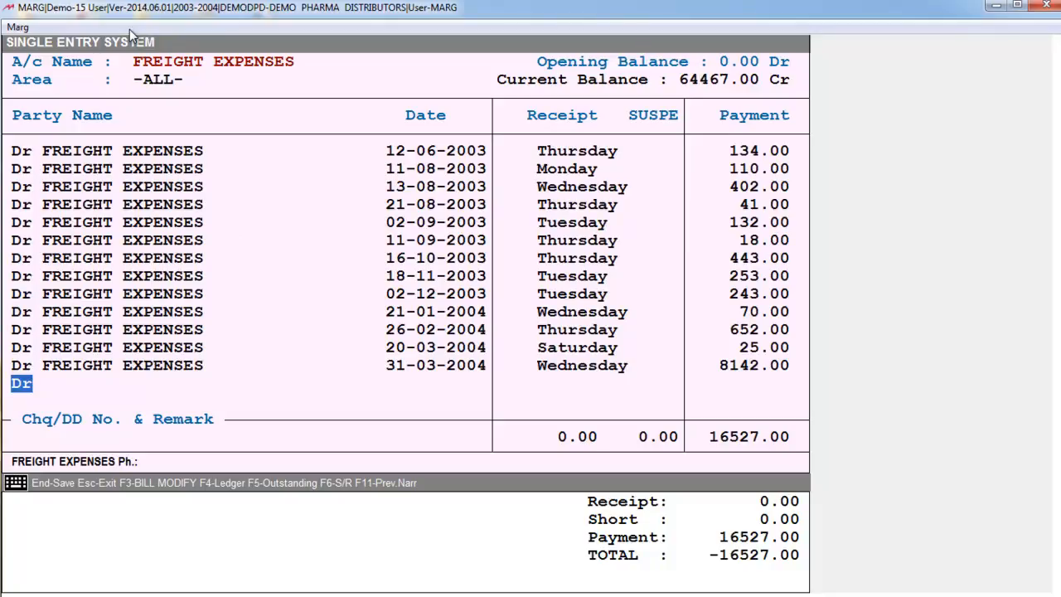
key(Escape)
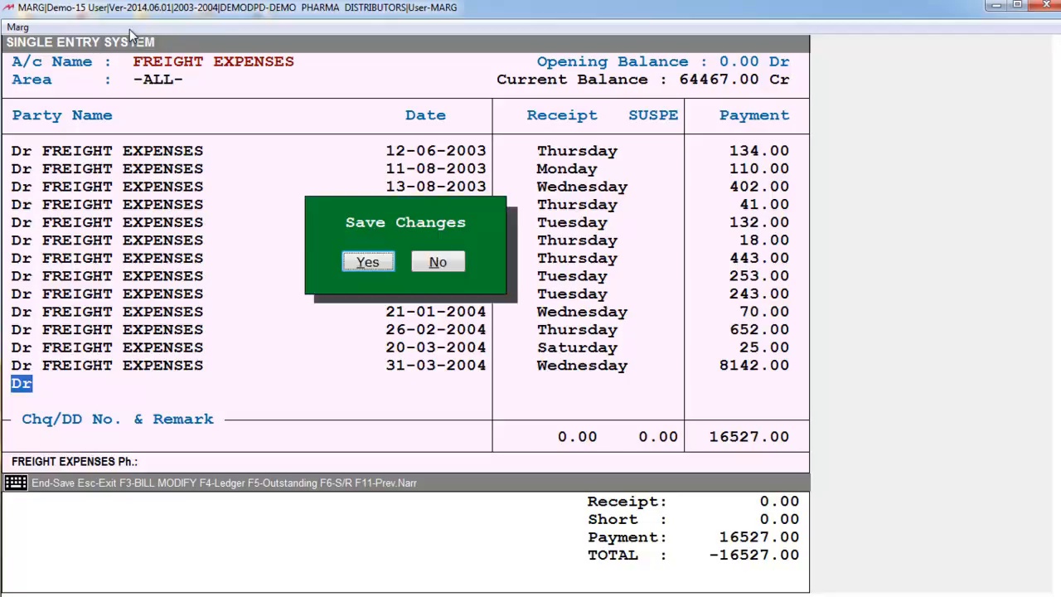
key(Return)
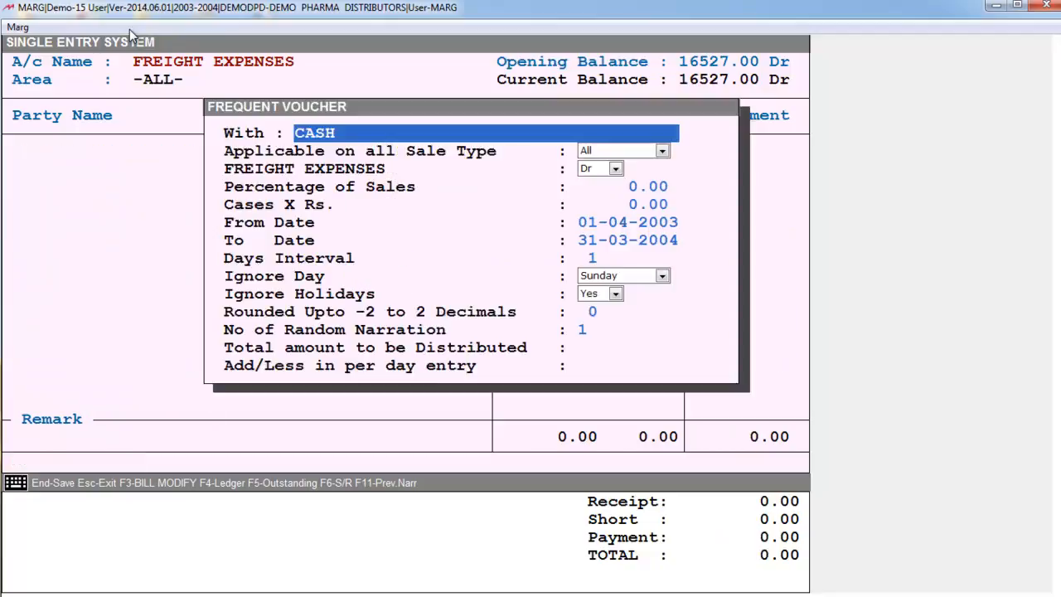
key(Escape)
key(Escape)
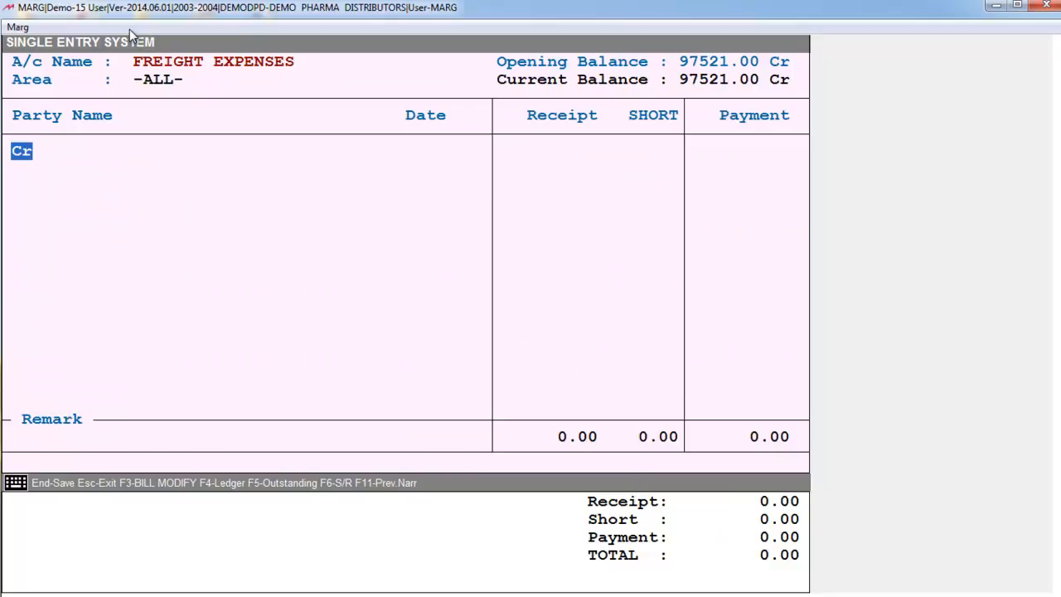
Step: Open the FREIGHT EXPENSES ledger to check its voucher entries for 01-04-2003 to 31-03-2004
key(Return)
key(alt+l)
text(FRE)
key(Down)
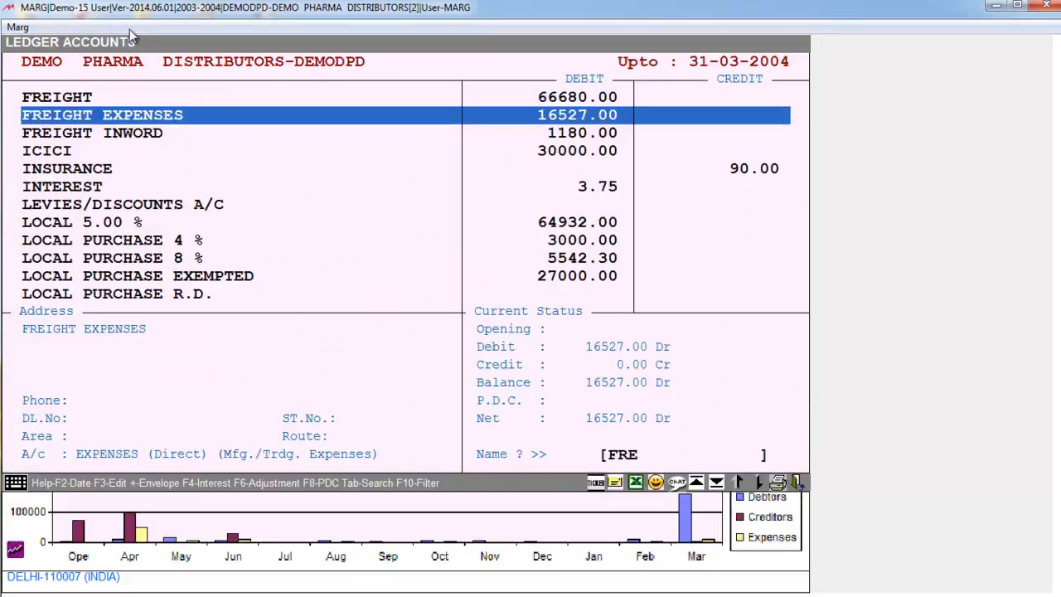
key(Return)
key(Return)
key(Return)
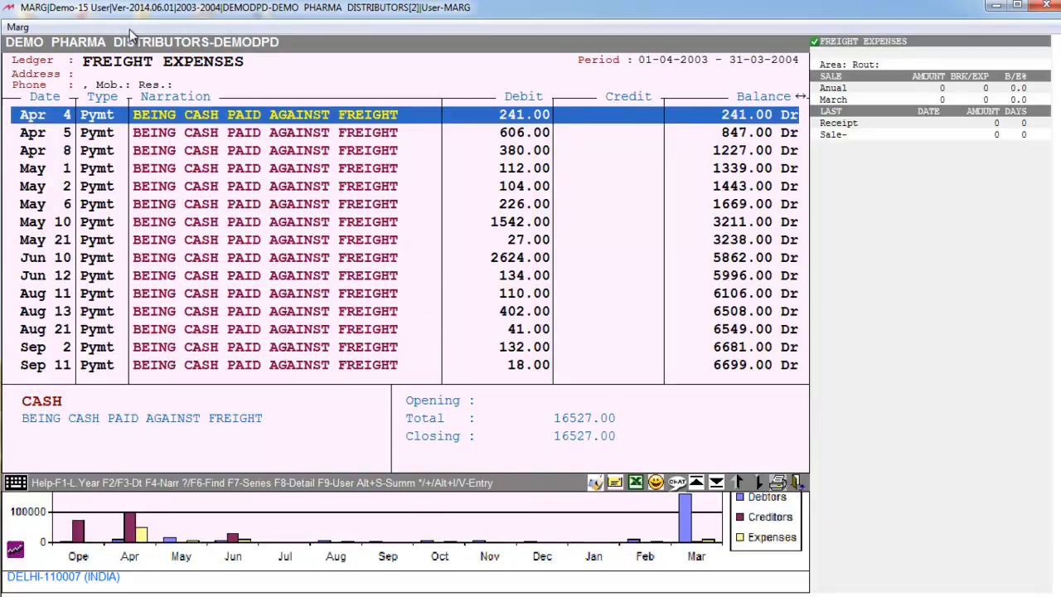
Step: Review the FREIGHT EXPENSES ledger entries from the first April voucher down to the 31 March voucher, and close the ledger
key(Down)
key(Down)
key(Down)
key(Down)
key(Down)
key(Down)
key(Down)
key(Down)
key(Down)
key(Down)
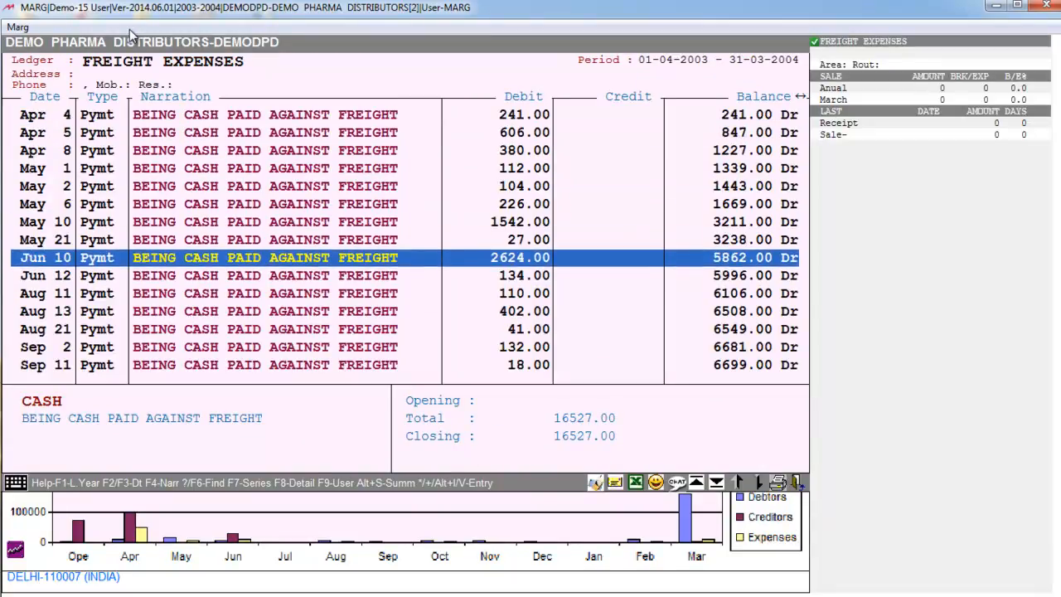
key(Down)
key(Down)
key(Down)
key(Down)
key(Down)
key(Down)
key(Down)
key(Down)
key(Down)
key(Down)
key(Down)
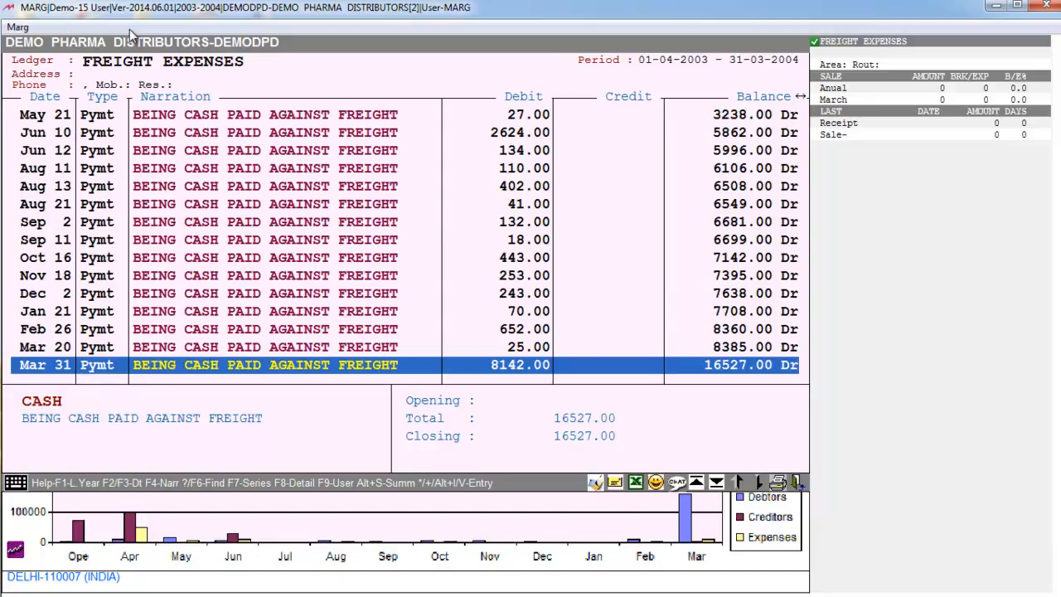
key(Up)
key(Up)
key(Escape)
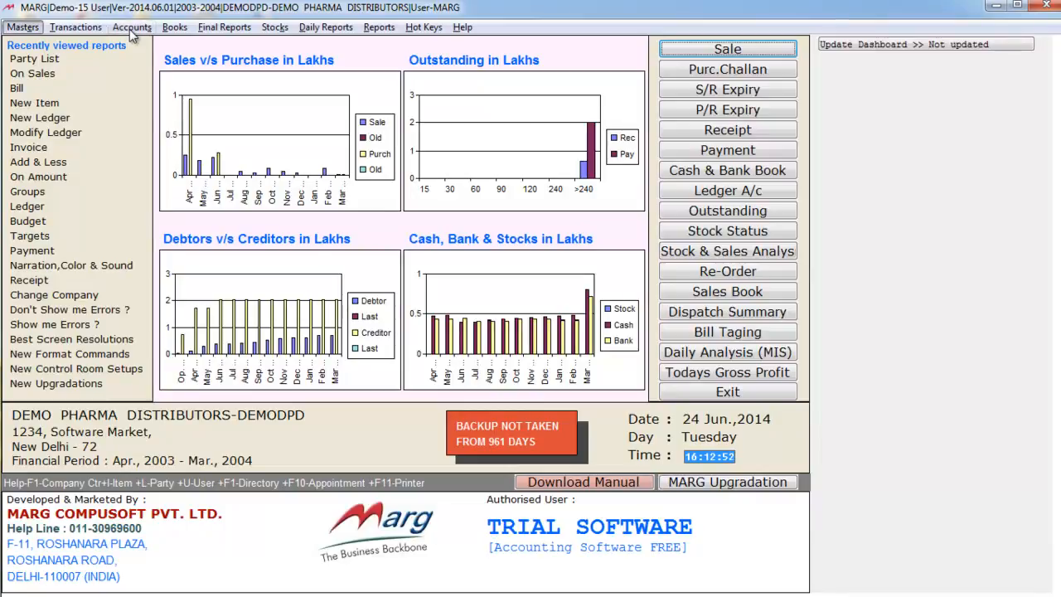
Step: Start a frequent voucher entry based on purchases for the INSURANCE ledger
click(130, 28)
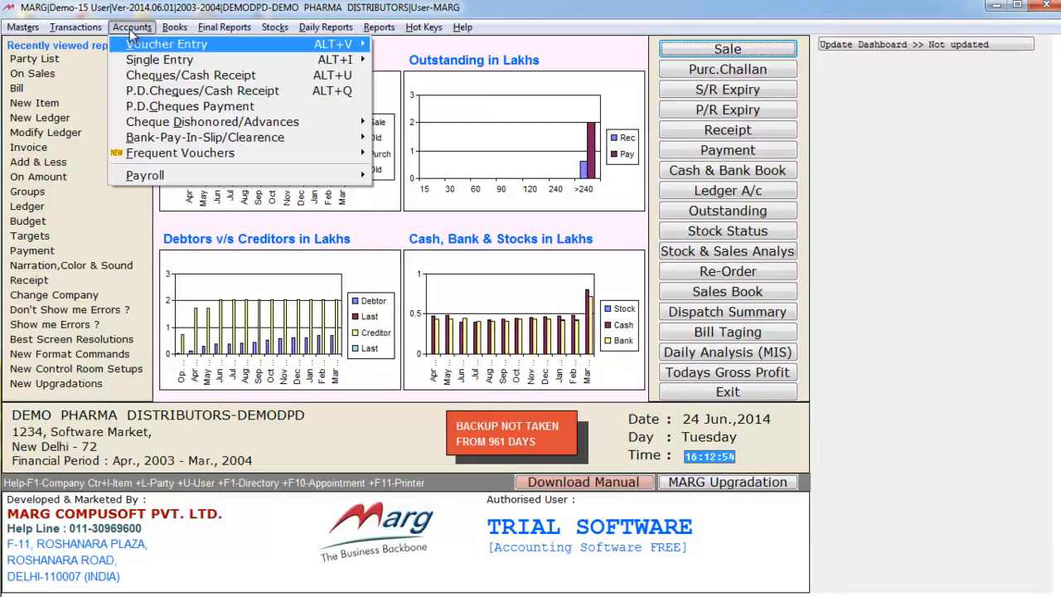
key(Up)
key(Up)
key(Up)
key(Down)
key(Right)
key(Up)
key(Up)
key(Return)
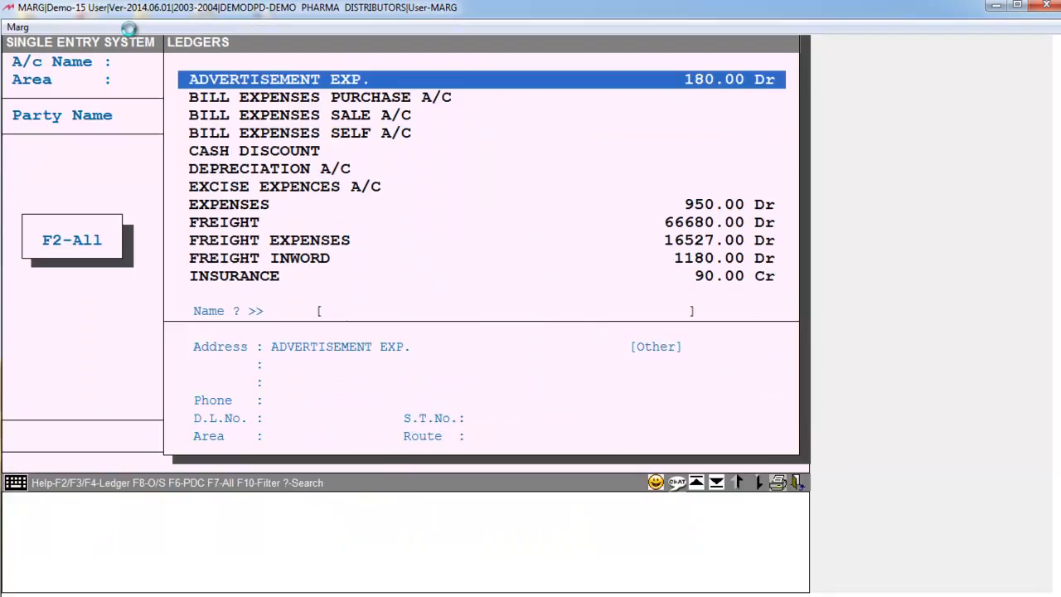
key(Down)
key(Down)
key(Down)
key(Down)
key(Down)
key(Down)
key(Down)
key(Down)
key(Down)
key(Down)
key(Down)
key(Down)
key(Down)
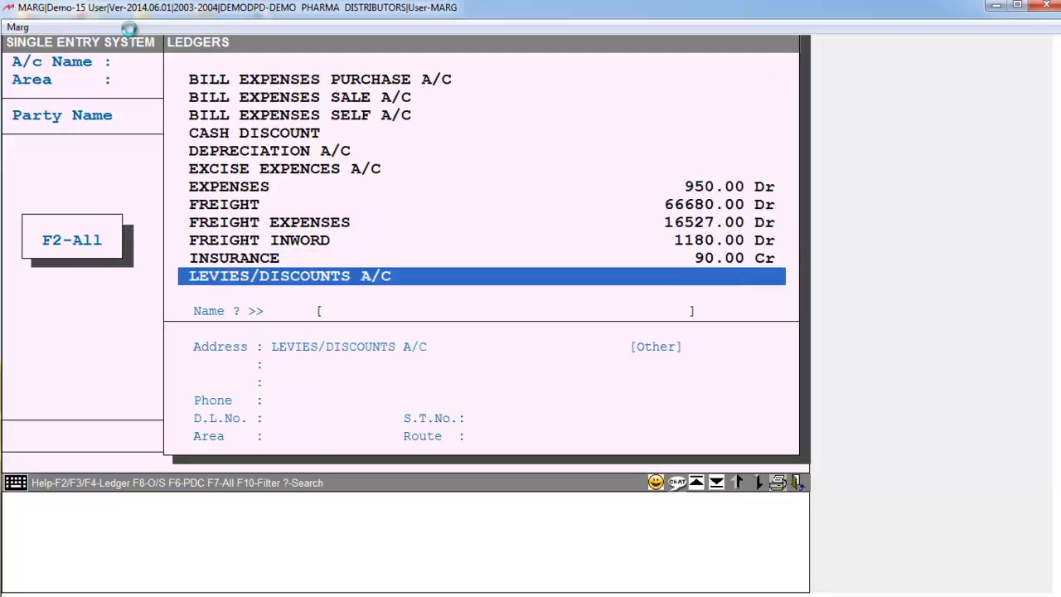
key(Up)
key(Return)
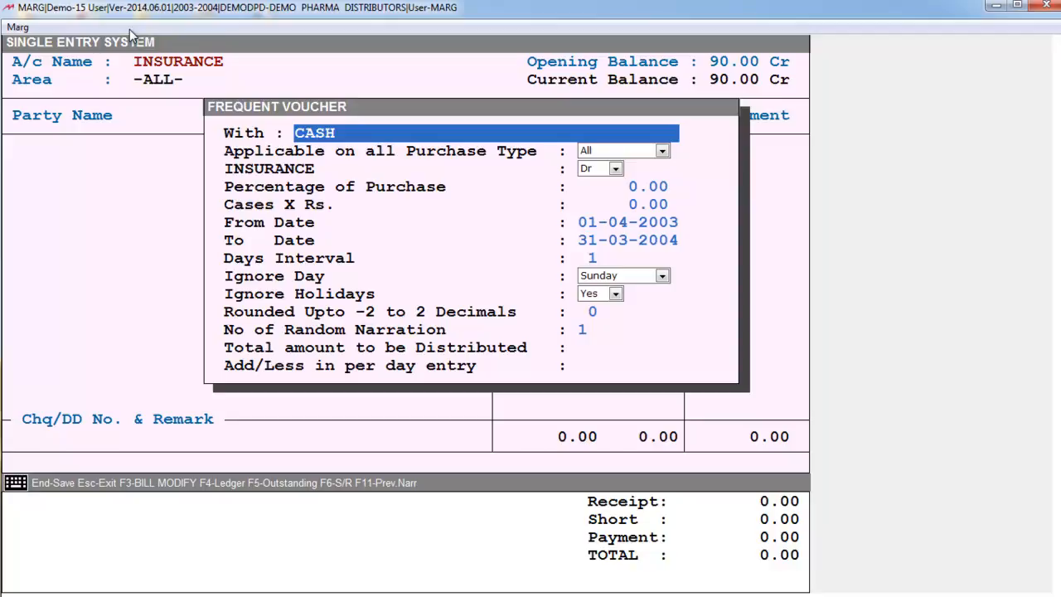
Step: Apply the INSURANCE debit voucher with CASH to all purchase types at 4.00 percent of purchase and Rs. 60.00 per case
key(Return)
key(Return)
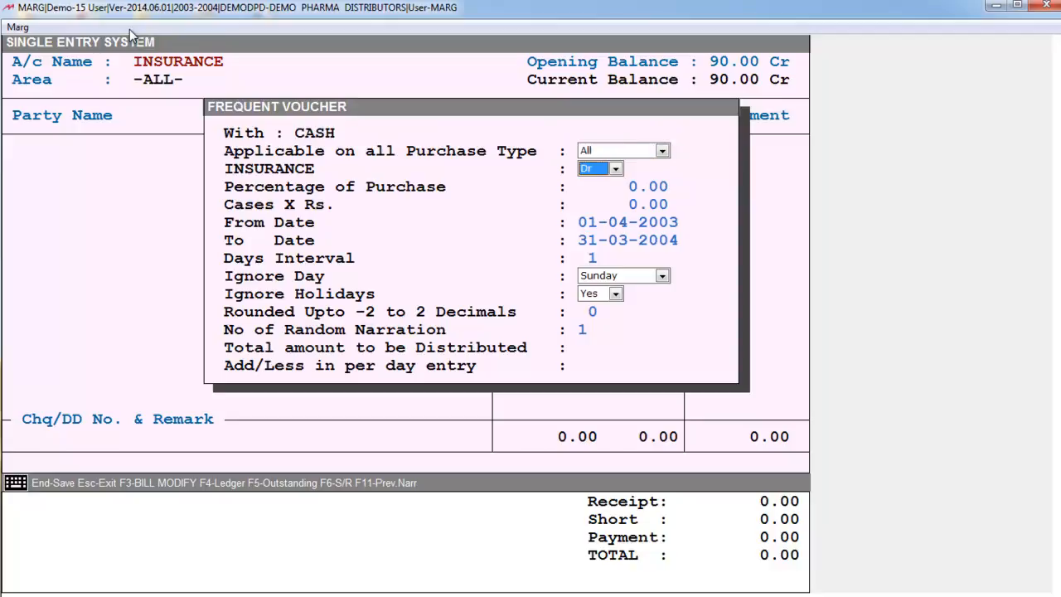
key(Return)
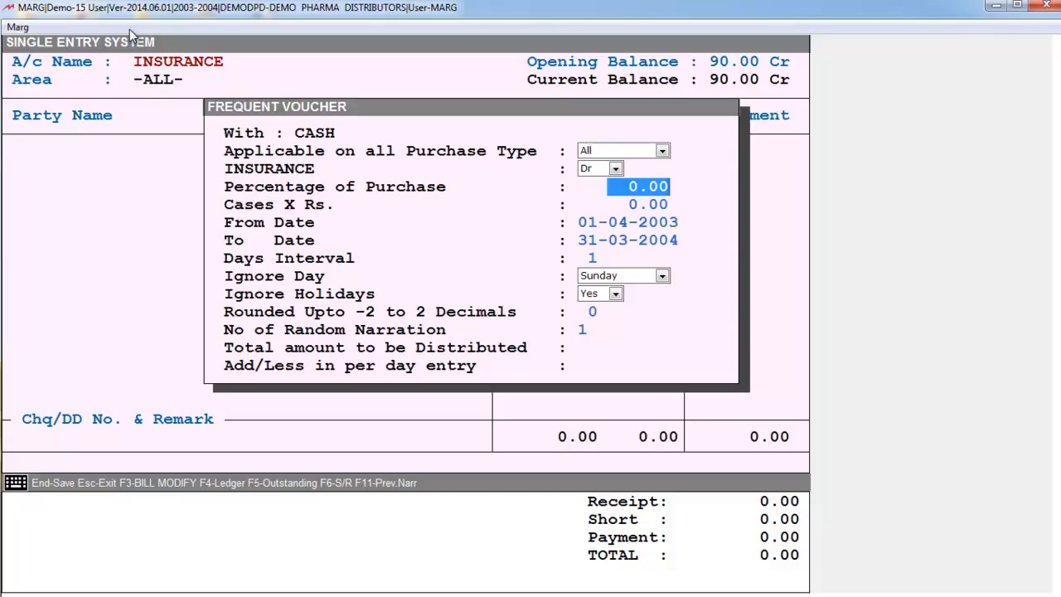
text(4)
key(Return)
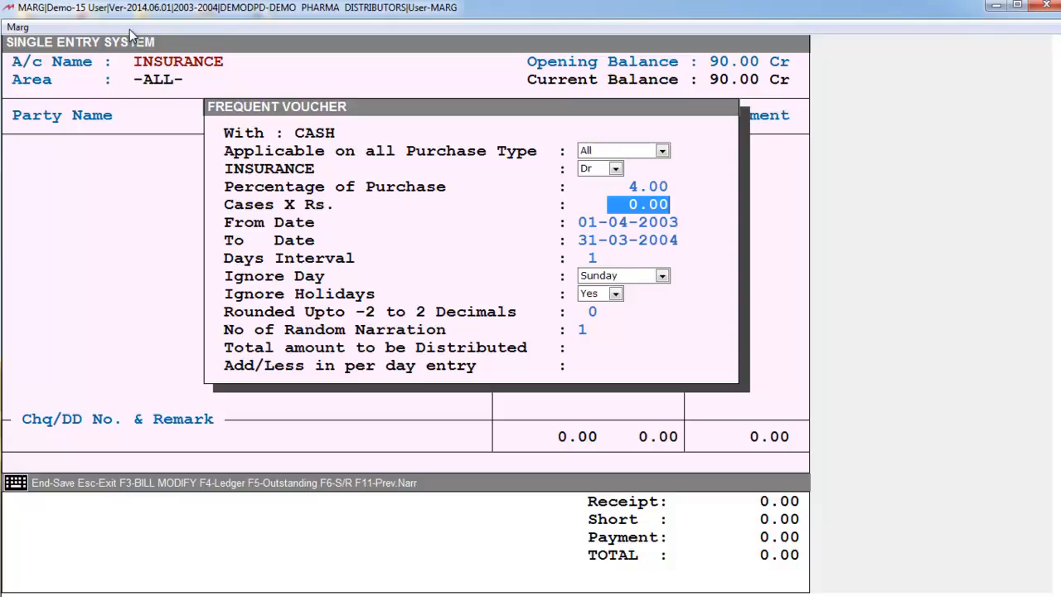
text(60)
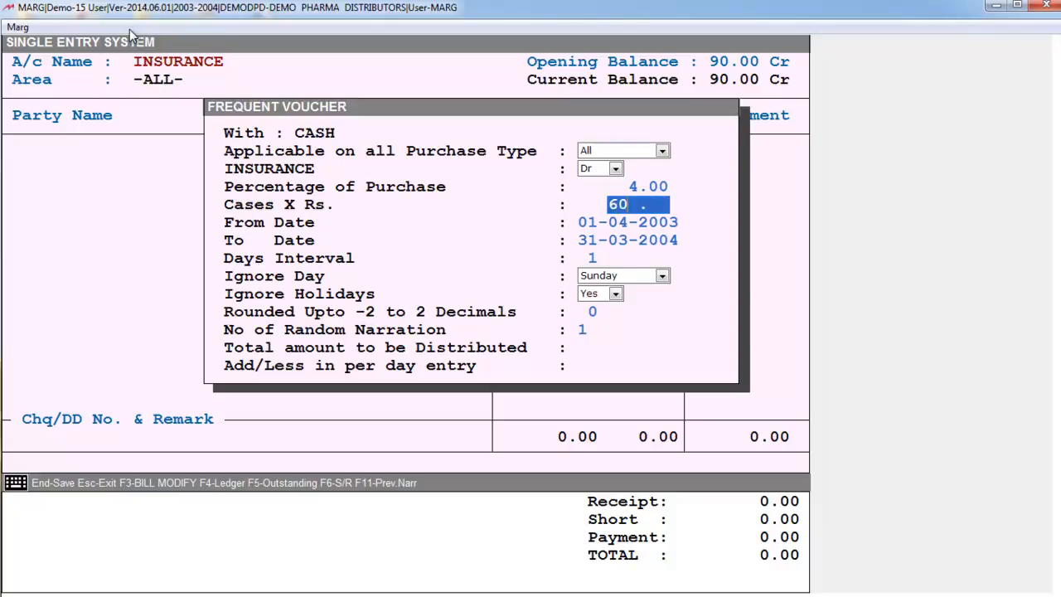
key(Return)
Step: Accept daily vouchers from 01-04-2003 to 31-03-2004, ignoring Sundays and holidays, with rounding 0 and one narration, and add 5 to each day's entry
key(Return)
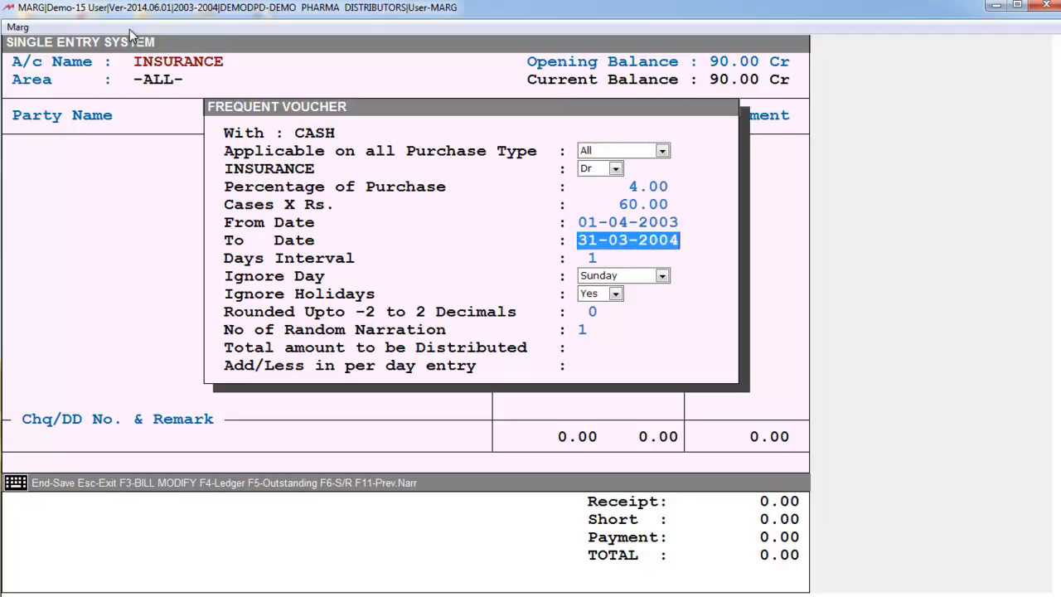
key(Return)
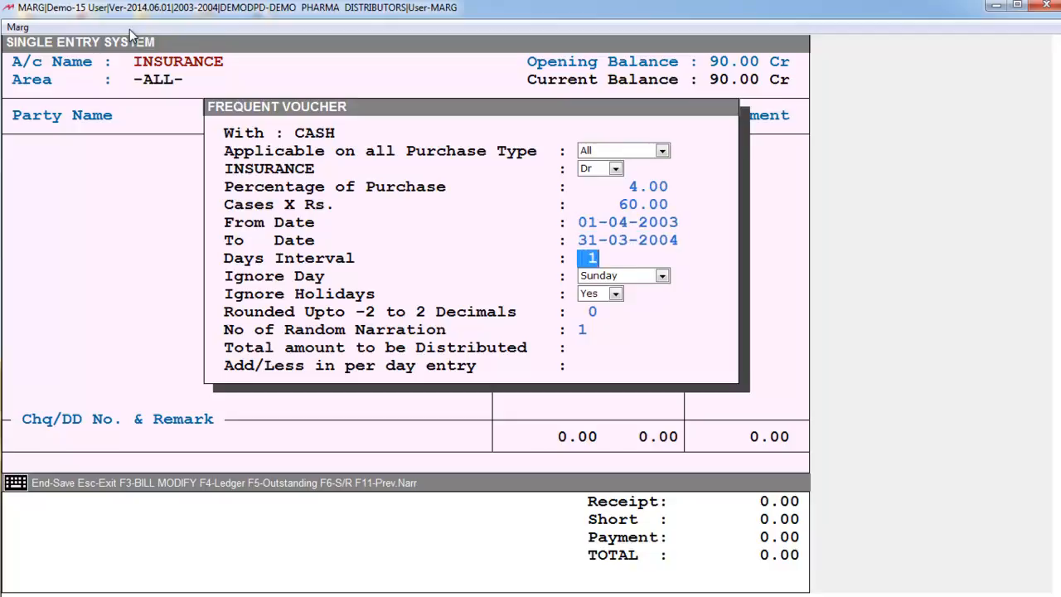
key(Return)
key(Return)
key(Return)
key(Return)
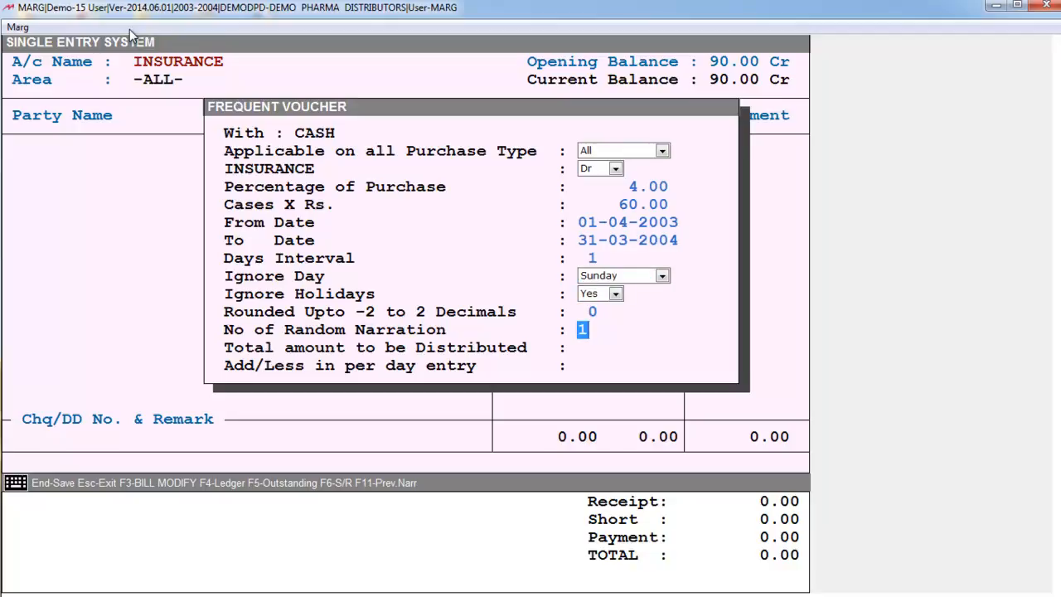
key(Return)
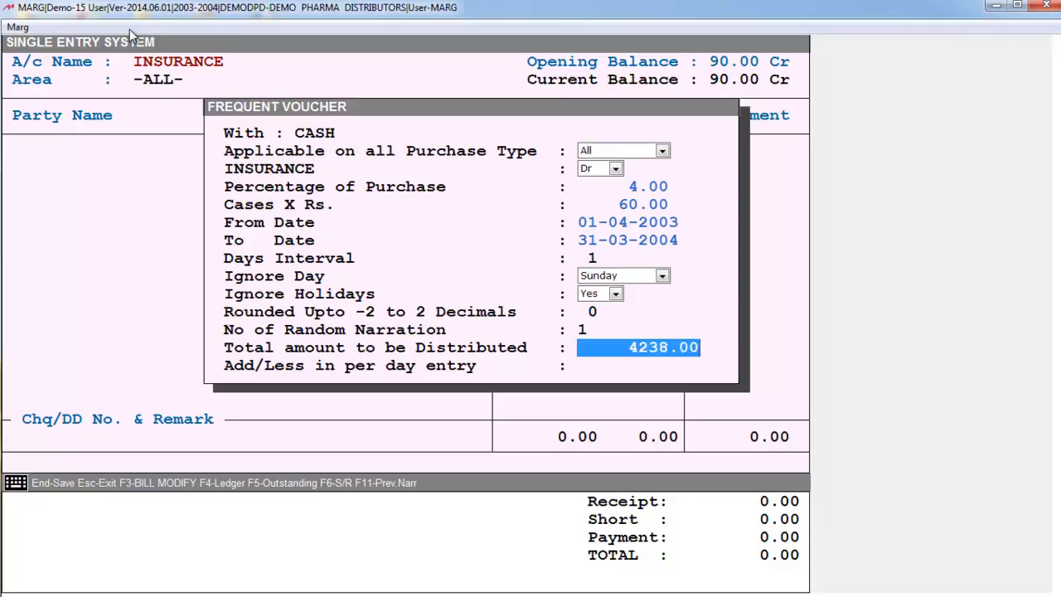
key(Return)
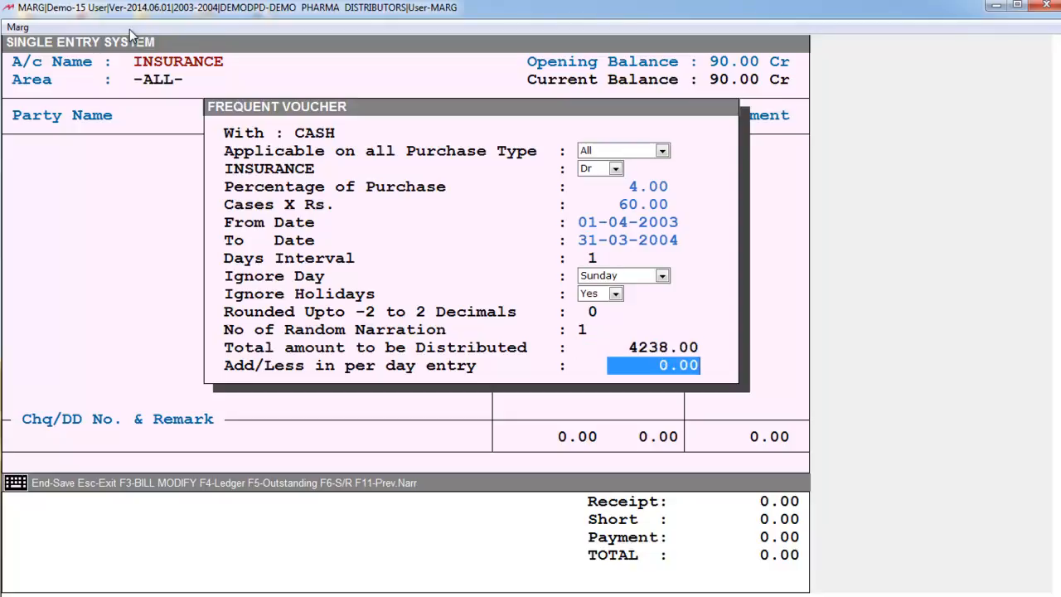
text(5)
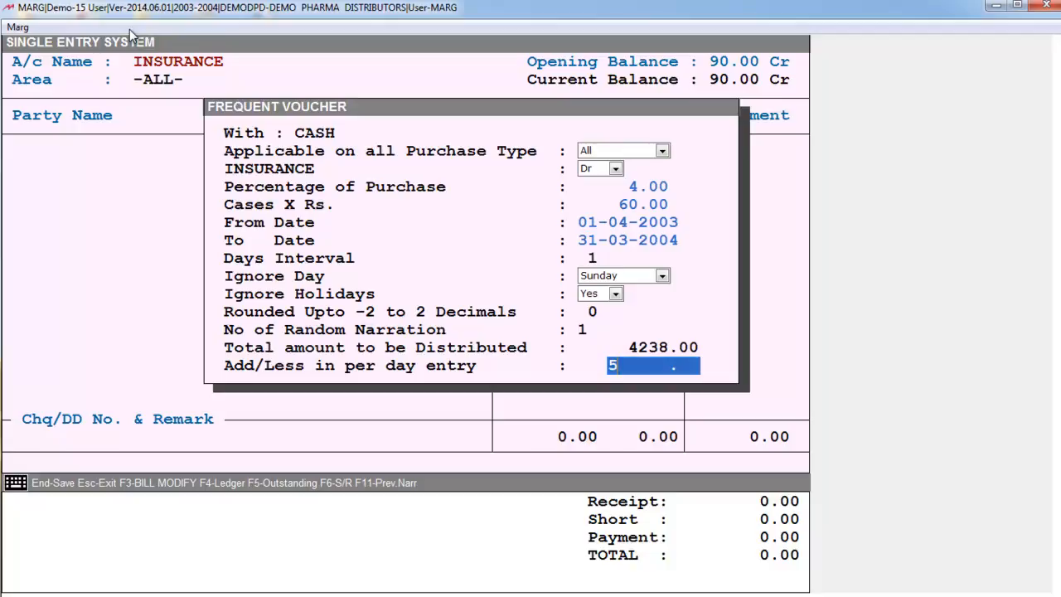
key(Return)
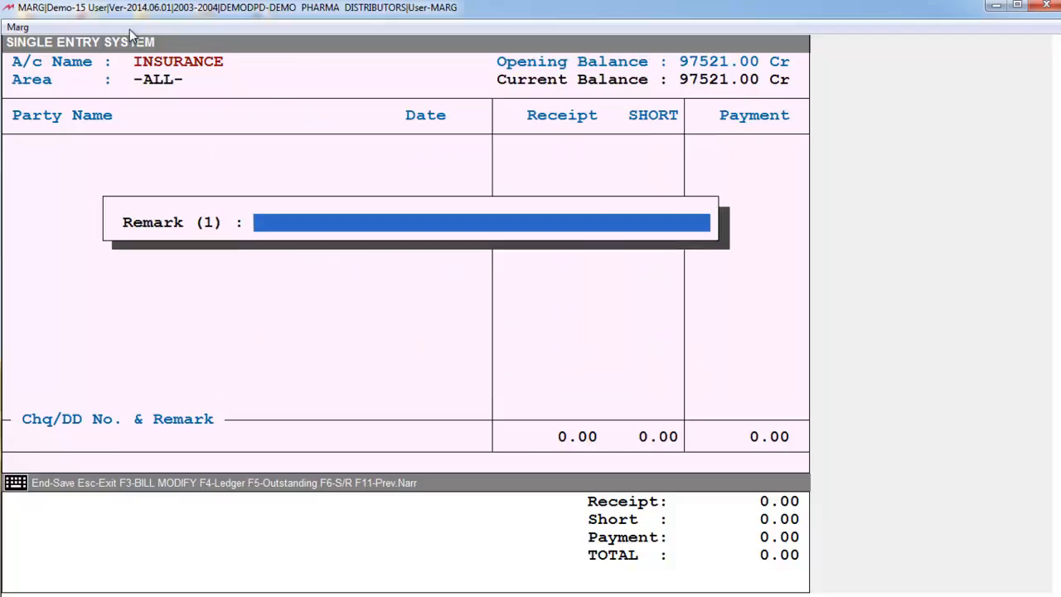
Step: Enter the remark BEING AMOUNT PAID FOR INSURANCE and save the generated INSURANCE vouchers
text(BEING AMOUNT PAID FOR INSURANCE)
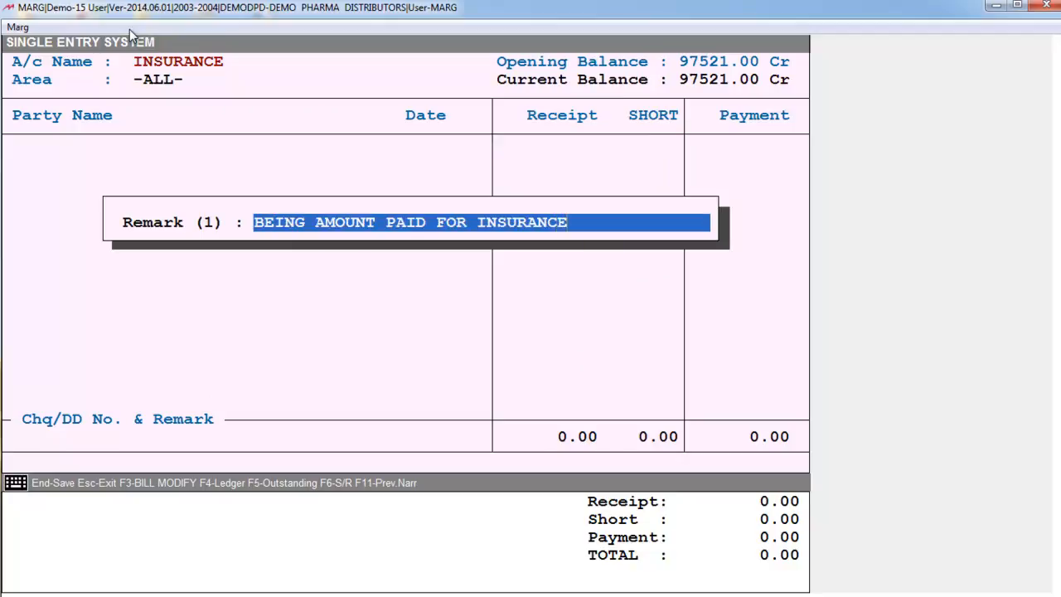
key(Return)
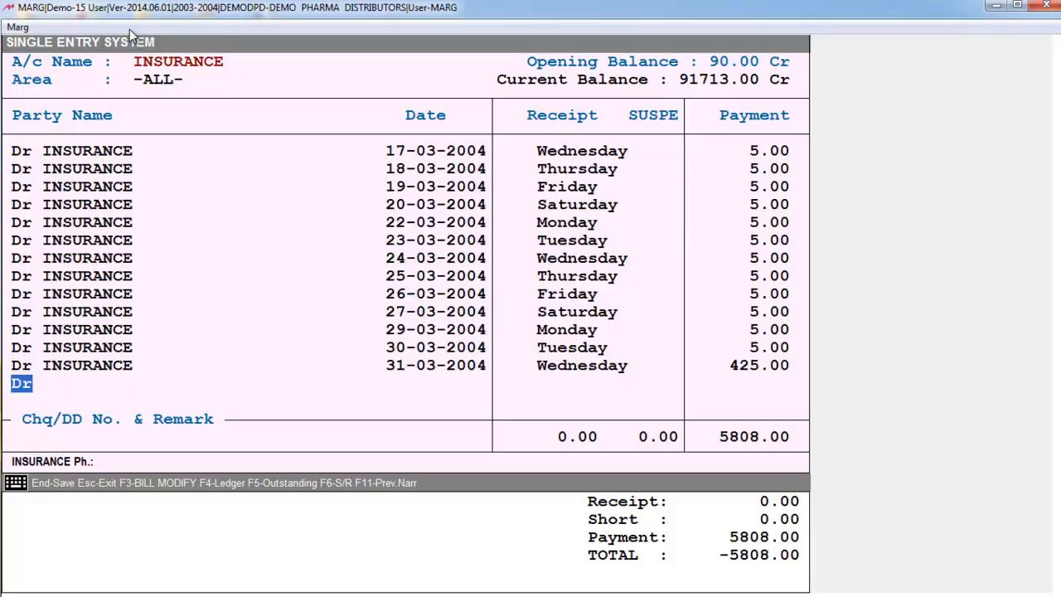
key(Escape)
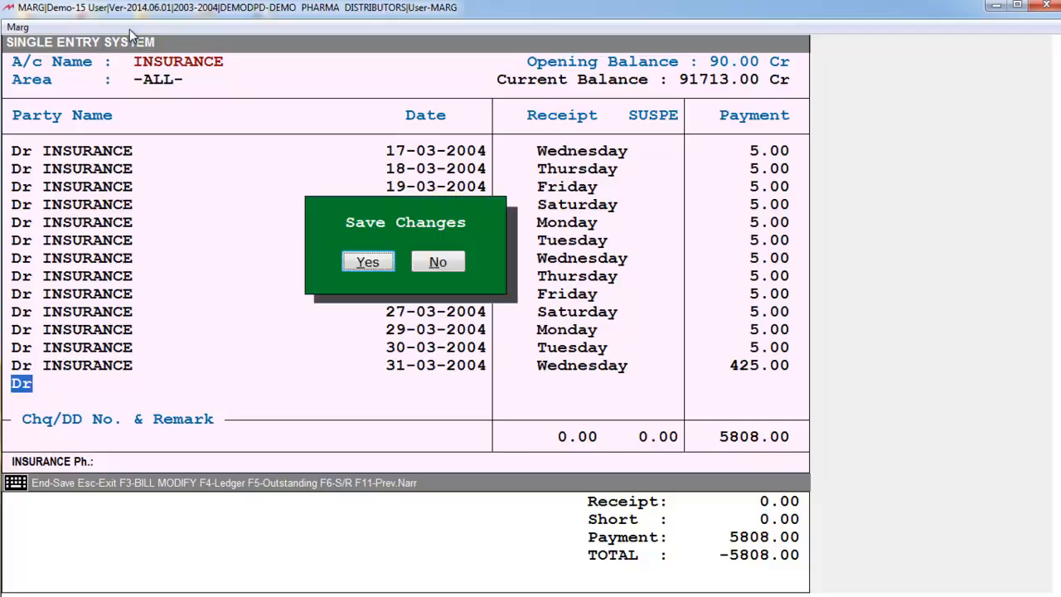
key(Return)
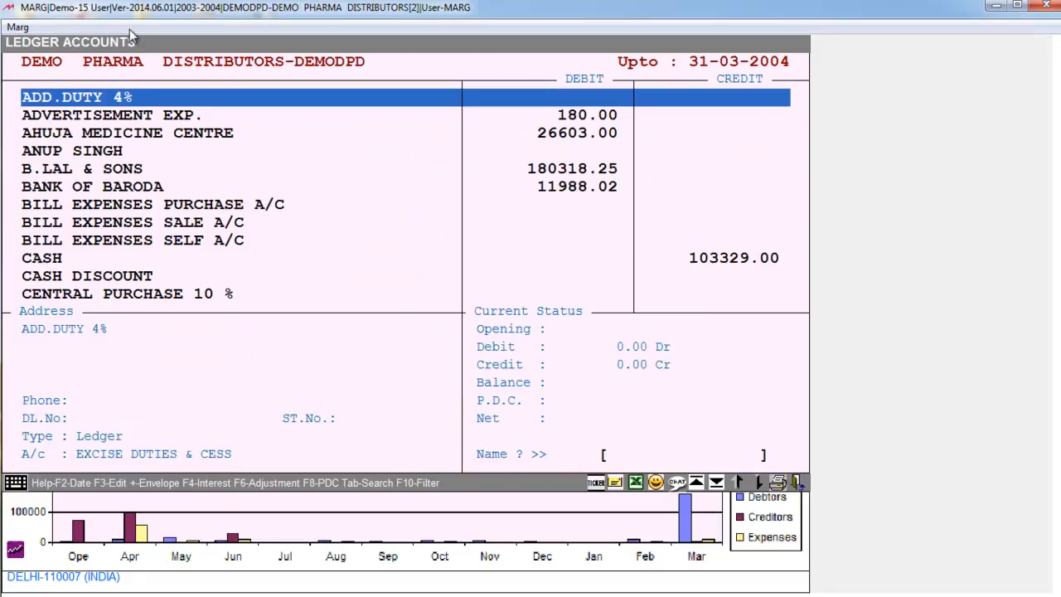
Step: Open the INSURANCE ledger from the ledger accounts list for the period 01-04-2003 to 31-03-2004
text(IN)
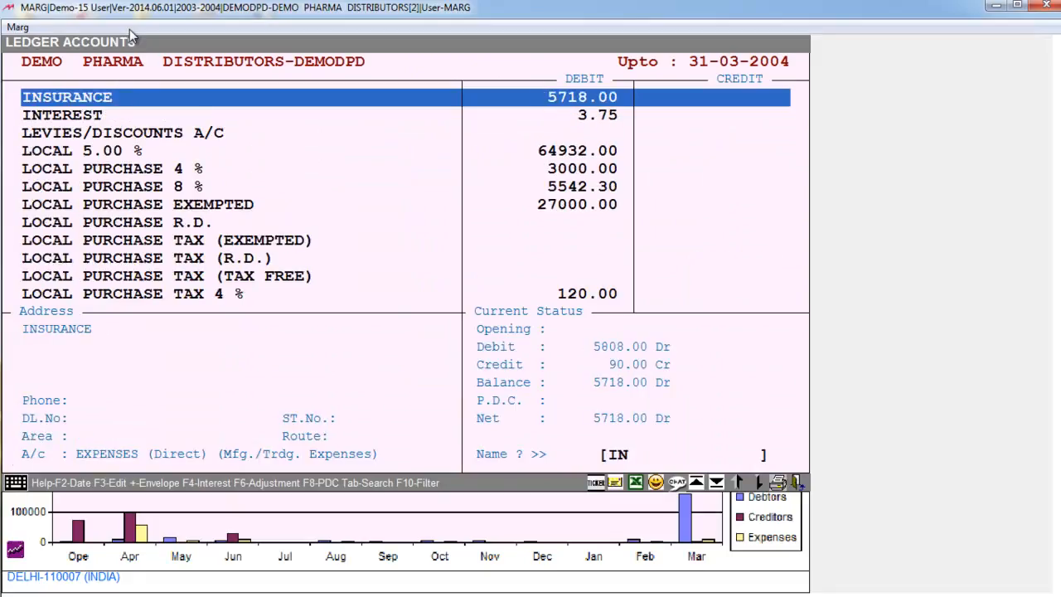
key(Return)
key(Return)
key(Return)
key(Return)
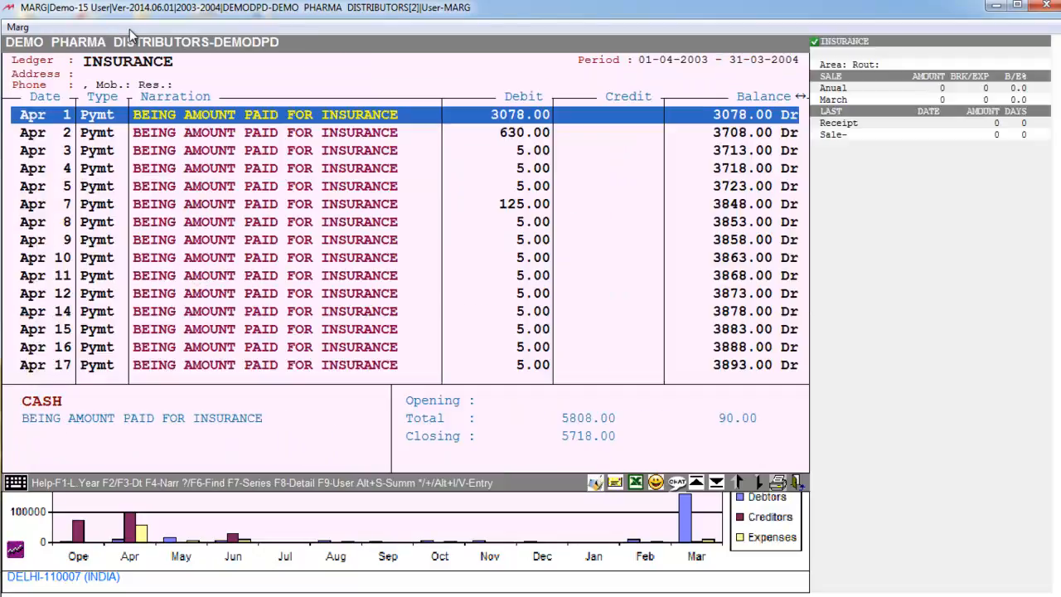
Step: Examine the daily debit amounts of the April vouchers in the INSURANCE ledger and return to the main screen
key(Down)
key(Up)
key(Down)
key(Down)
key(Down)
key(Down)
key(Down)
key(Down)
key(Down)
key(Down)
key(Down)
key(Down)
key(Down)
key(Down)
key(Down)
key(Down)
key(Down)
key(Down)
key(Down)
key(Down)
key(Down)
key(Down)
key(Down)
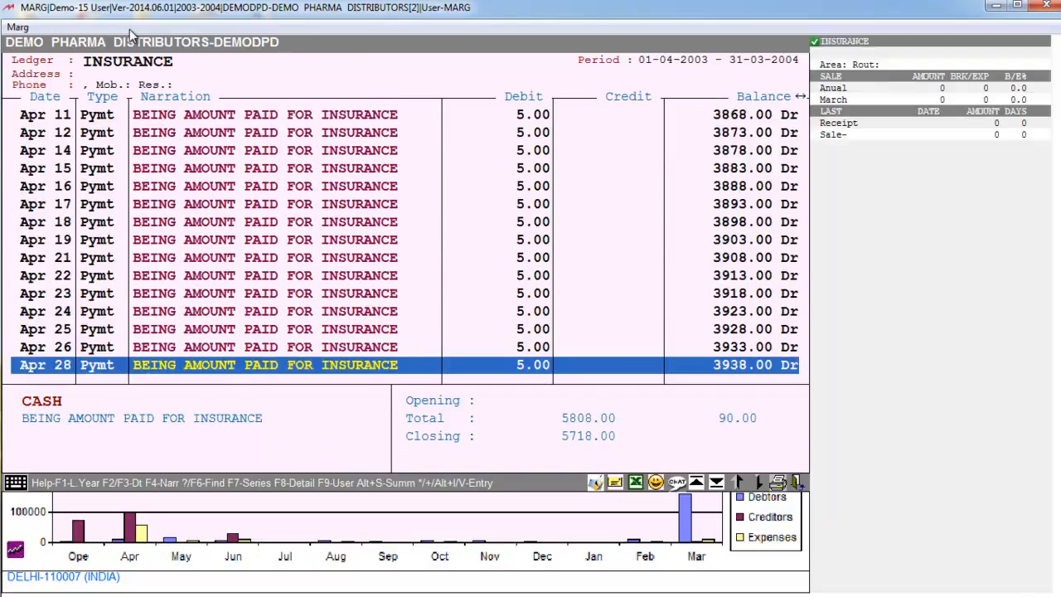
key(Down)
key(Down)
key(Down)
key(Down)
key(Down)
key(Down)
key(Down)
key(Down)
key(Down)
key(Down)
key(Escape)
key(Escape)
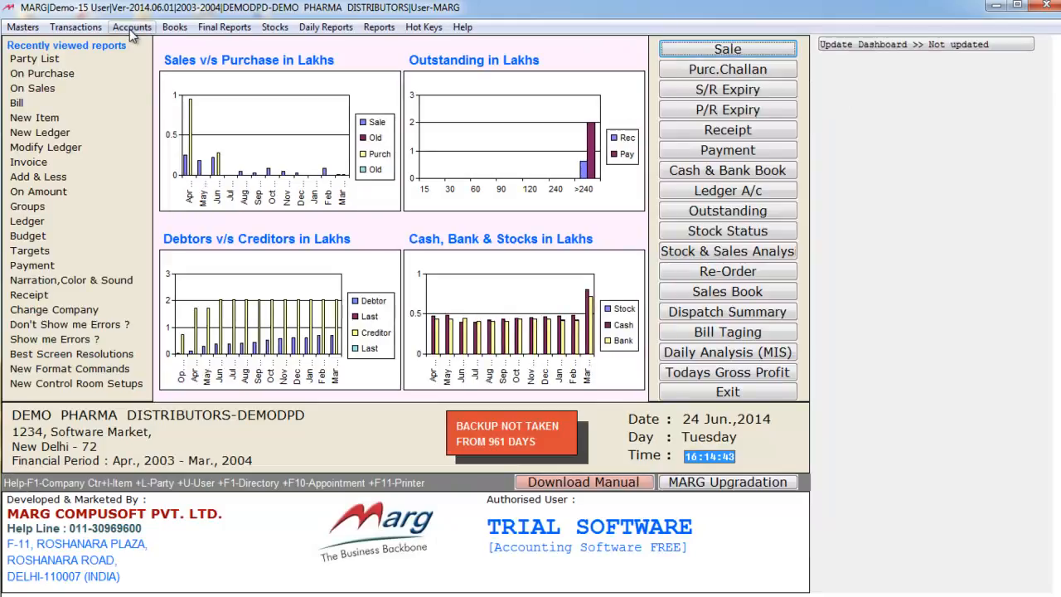